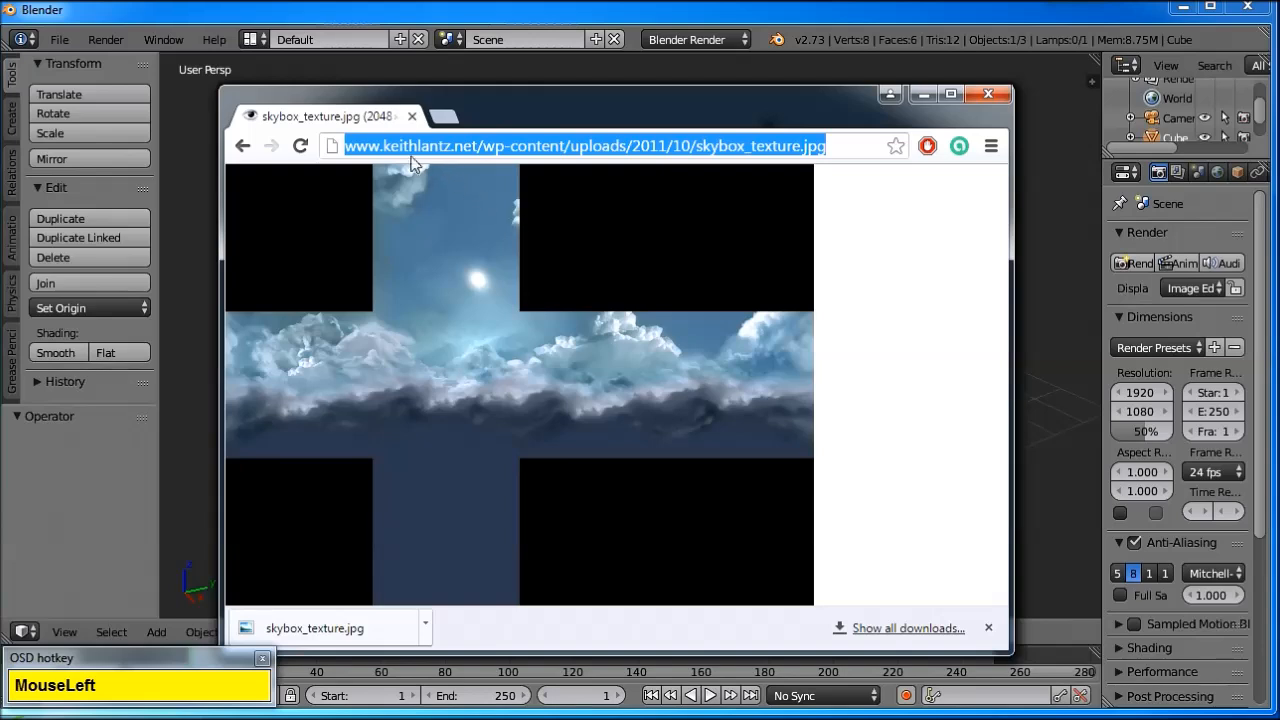
- Check the web address of the skybox texture image and its saved copy skybox_texture.jpg in the Textures folder, and return to Blender
click(345, 146)
drag(345, 146, 828, 146)
click(922, 95)
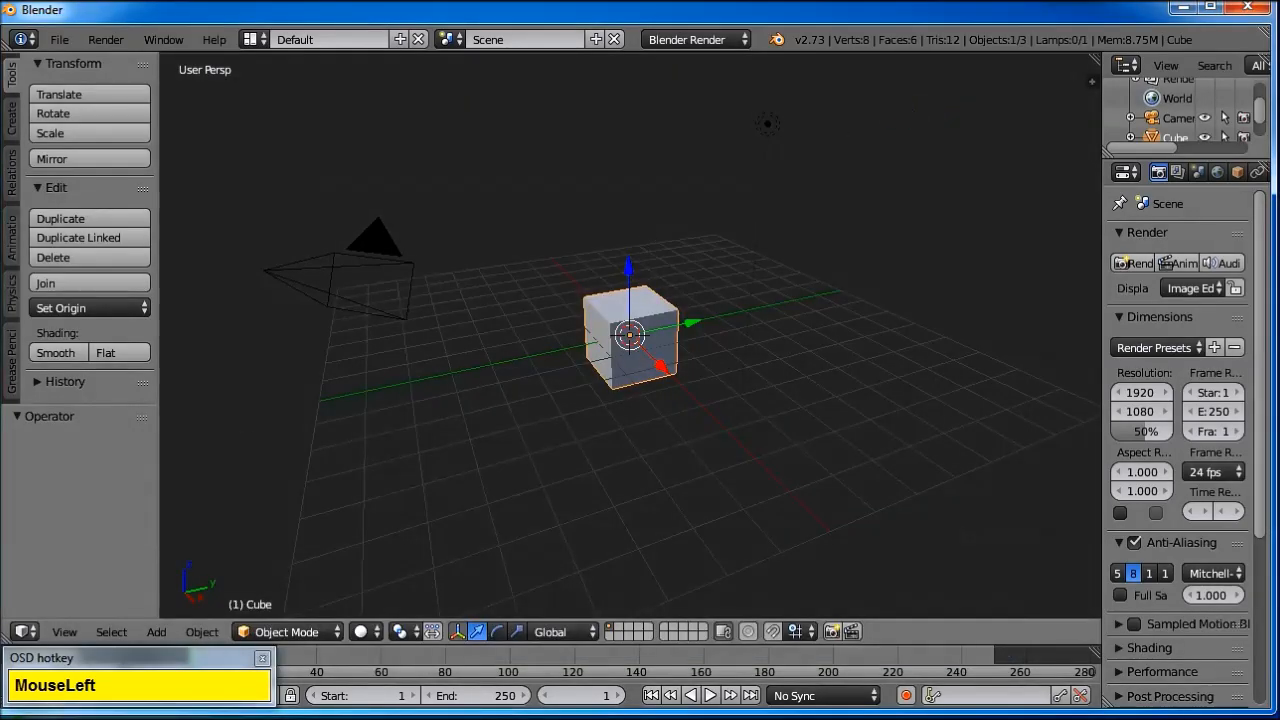
click(198, 590)
click(458, 132)
drag(419, 130, 556, 131)
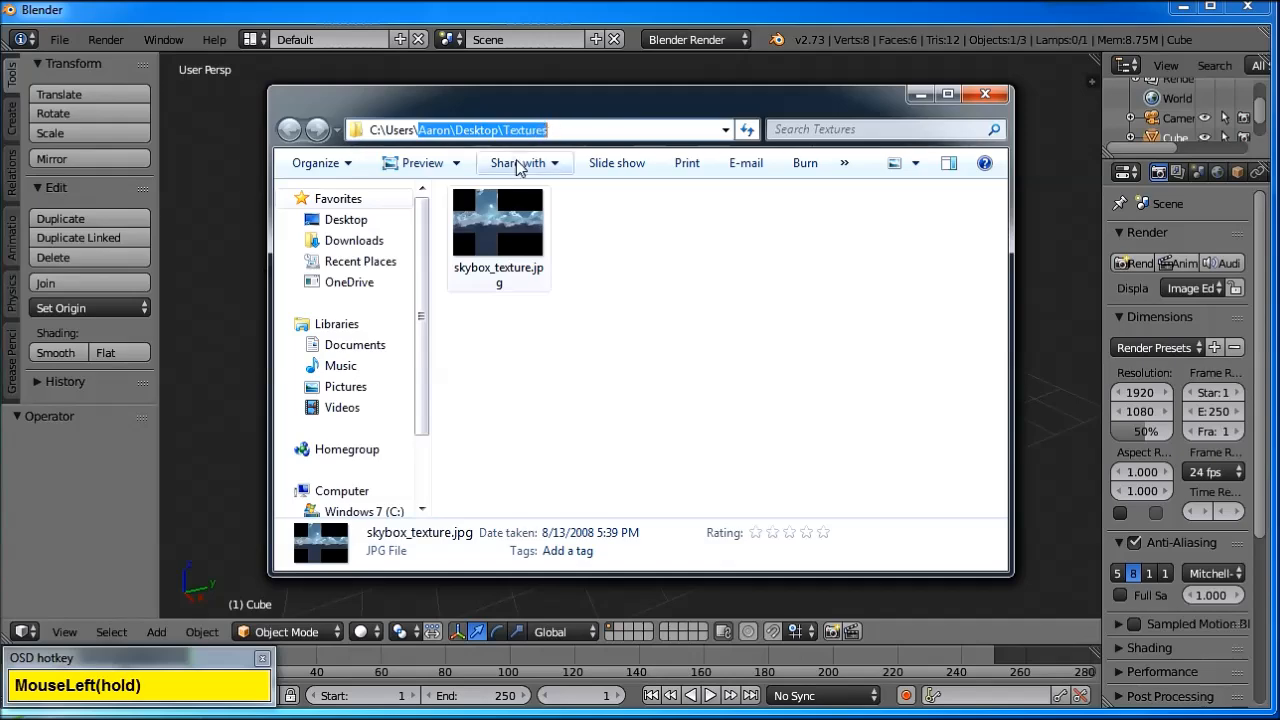
click(506, 262)
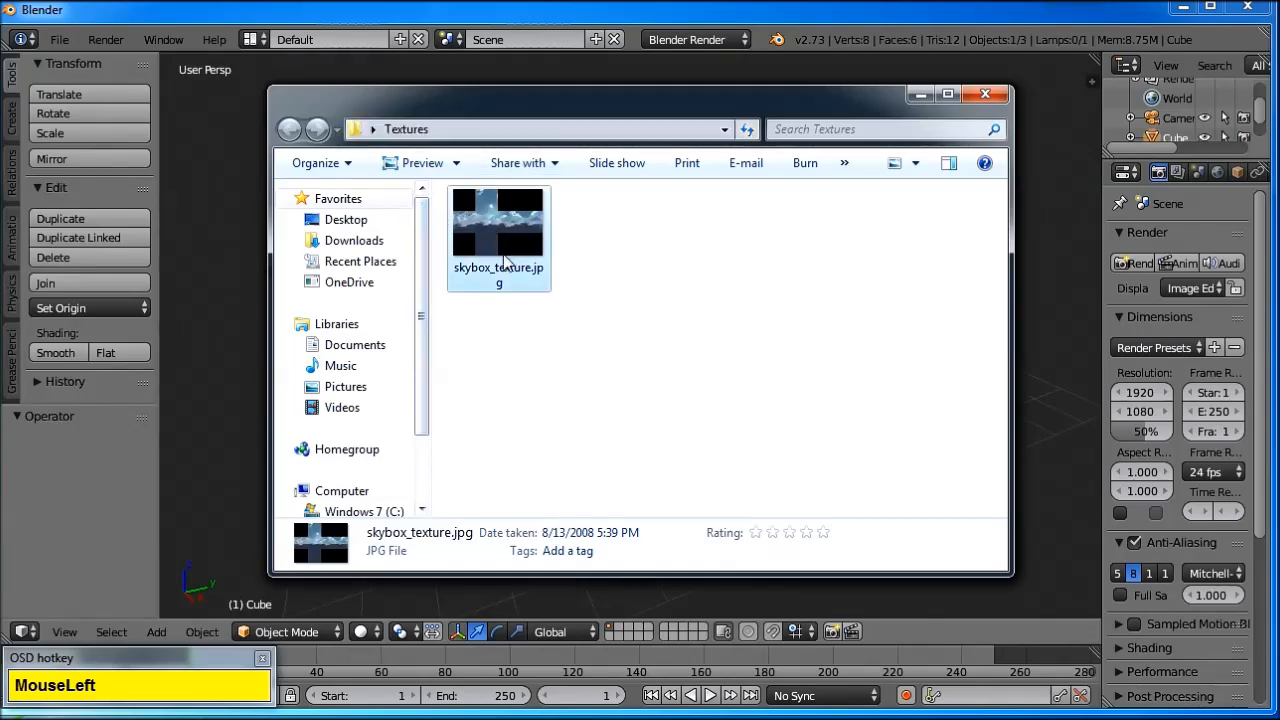
click(984, 95)
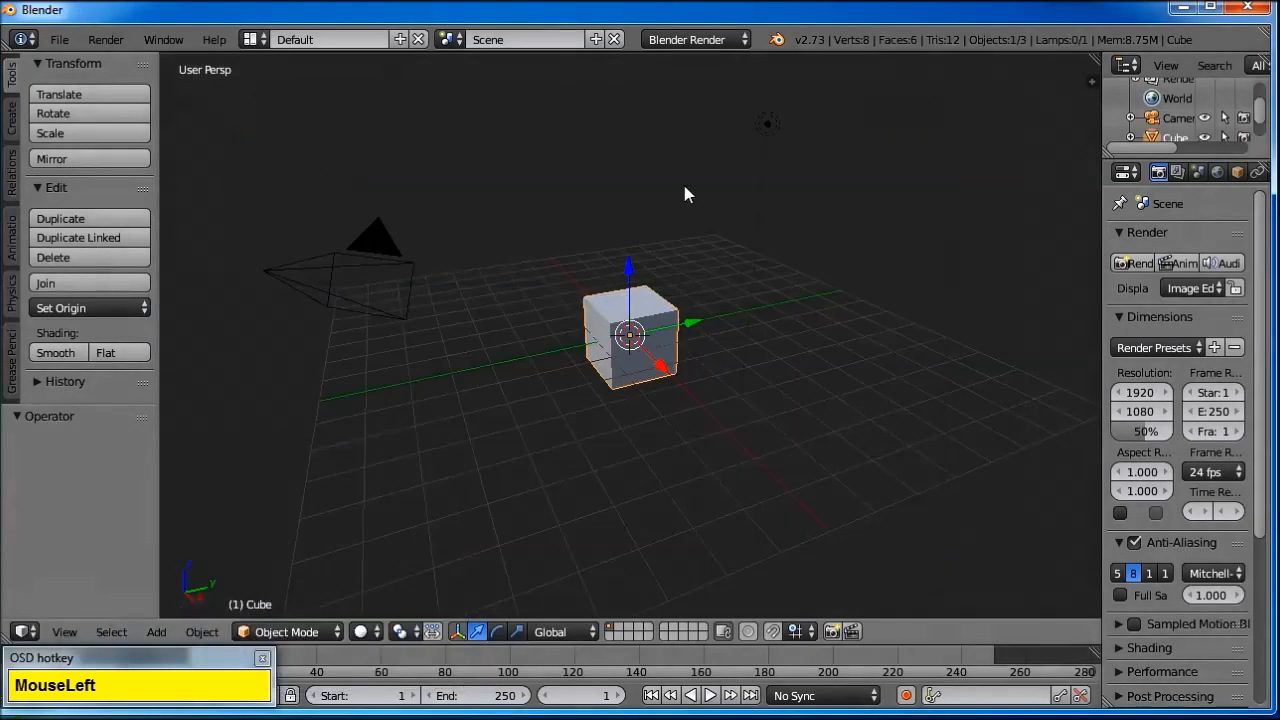
- Delete the default camera and the lamp so that only the cube remains in the scene
right_click(362, 270)
click(364, 270)
right_click(364, 270)
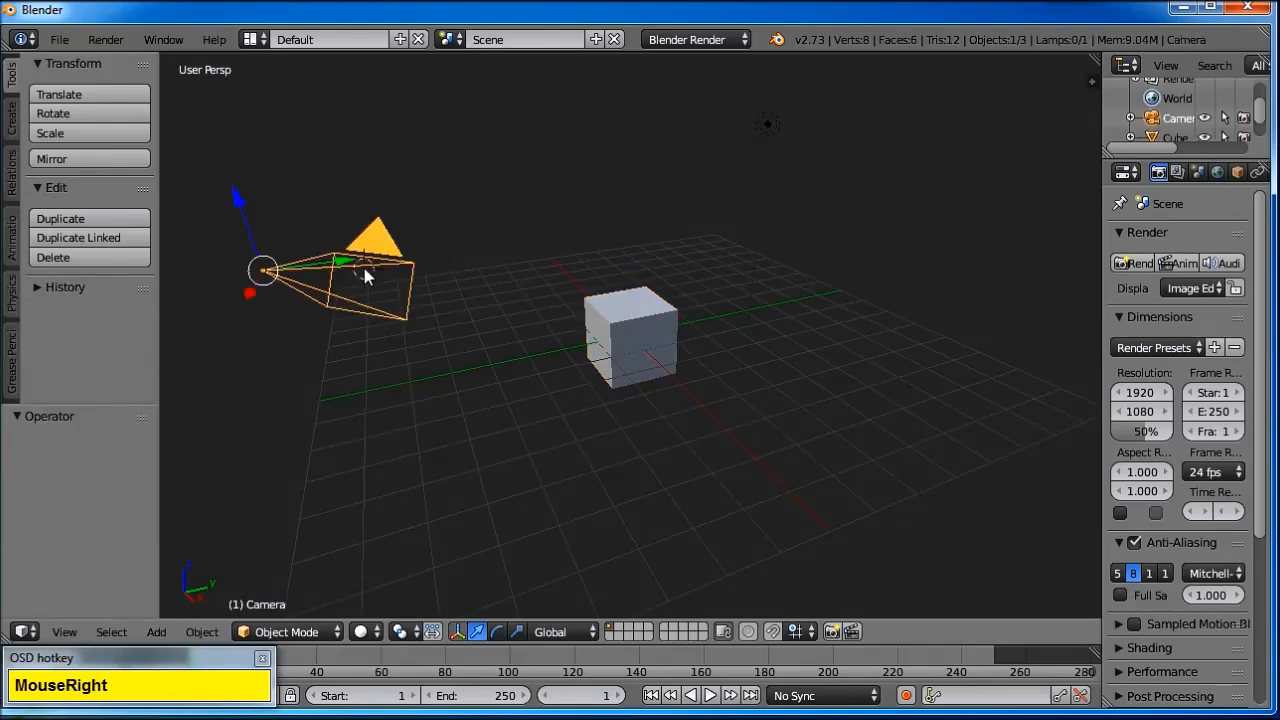
key(shift+c)
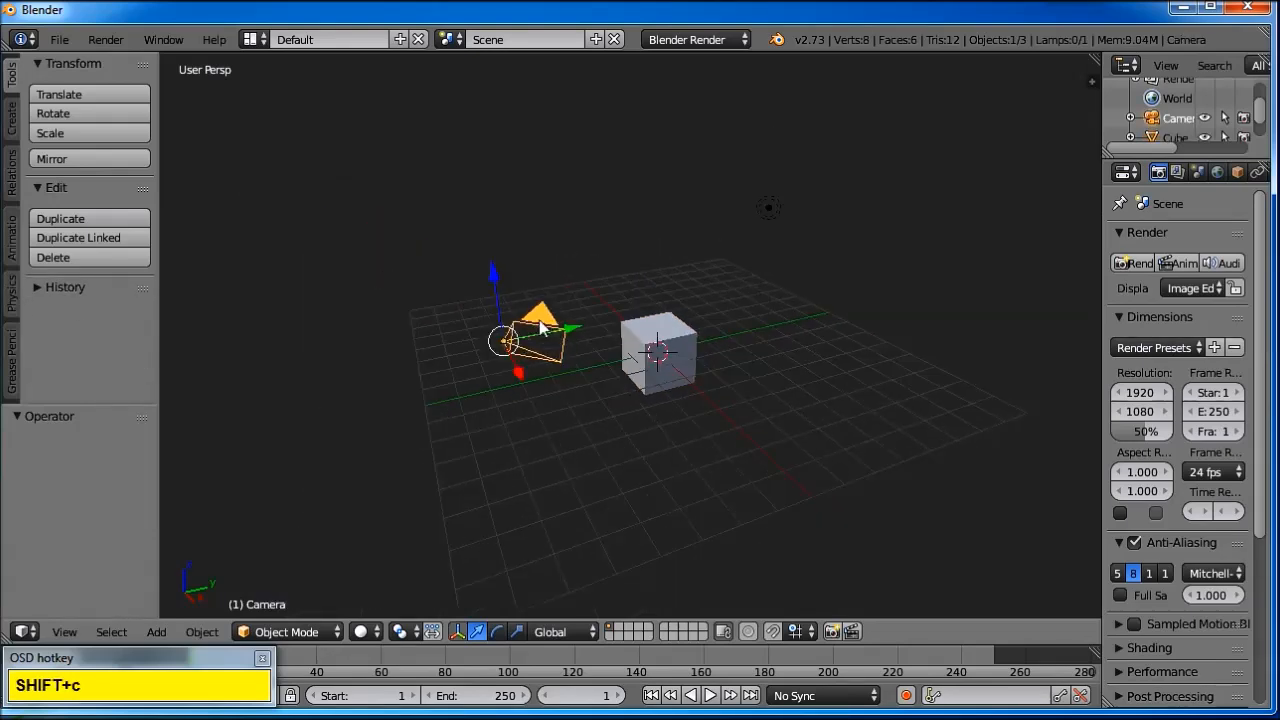
scroll(517, 352, up, 3)
right_click(369, 333)
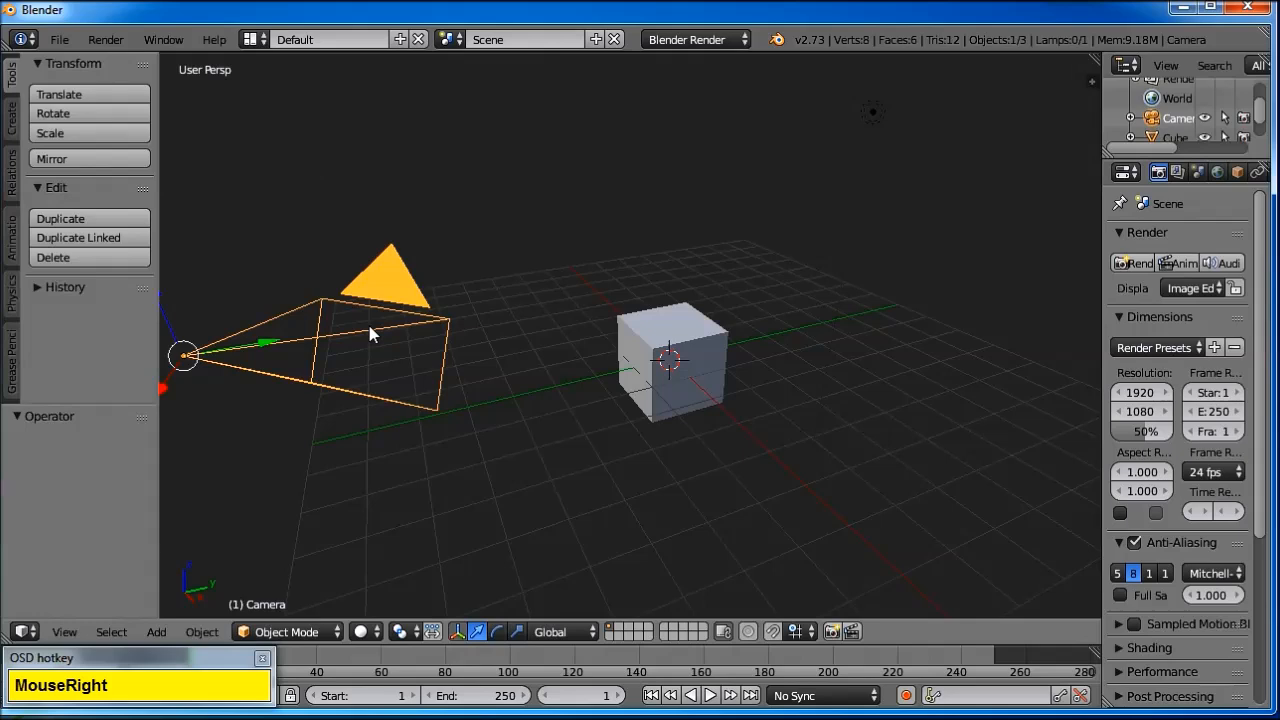
key(x)
key(Return)
right_click(872, 115)
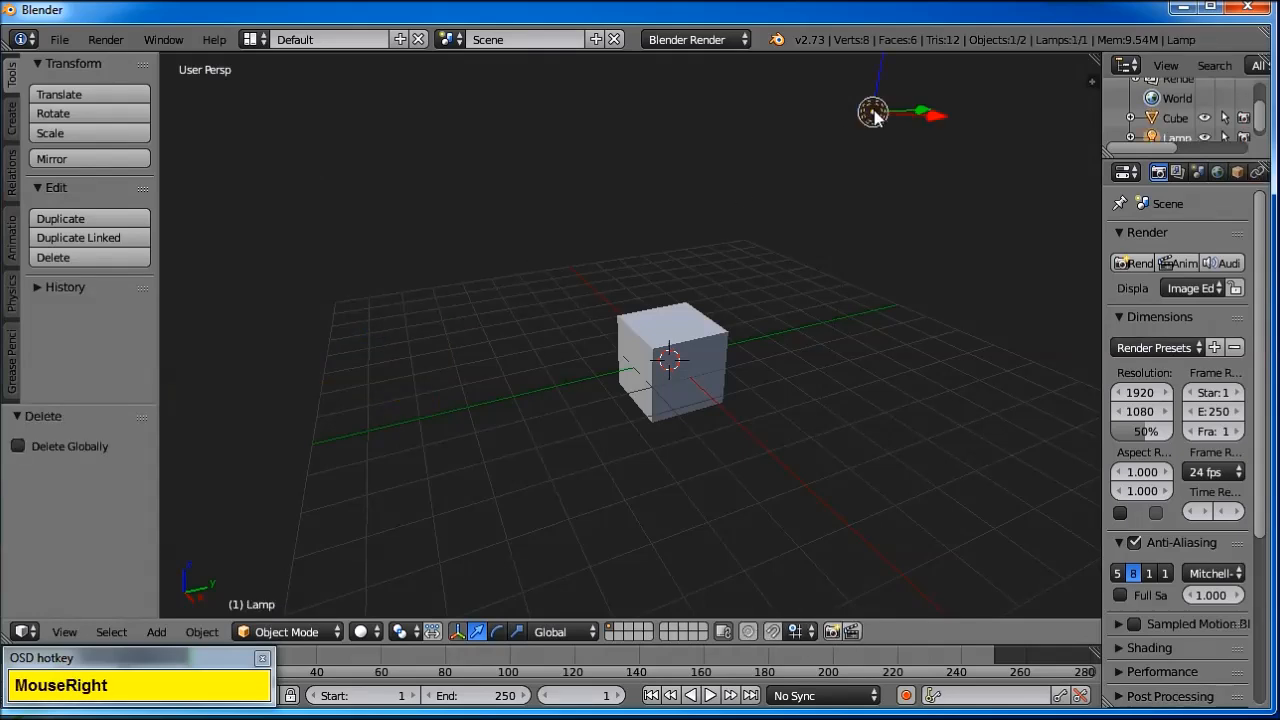
key(x)
key(Return)
- Open the cube in Edit Mode with wireframe display
right_click(668, 340)
key(Tab)
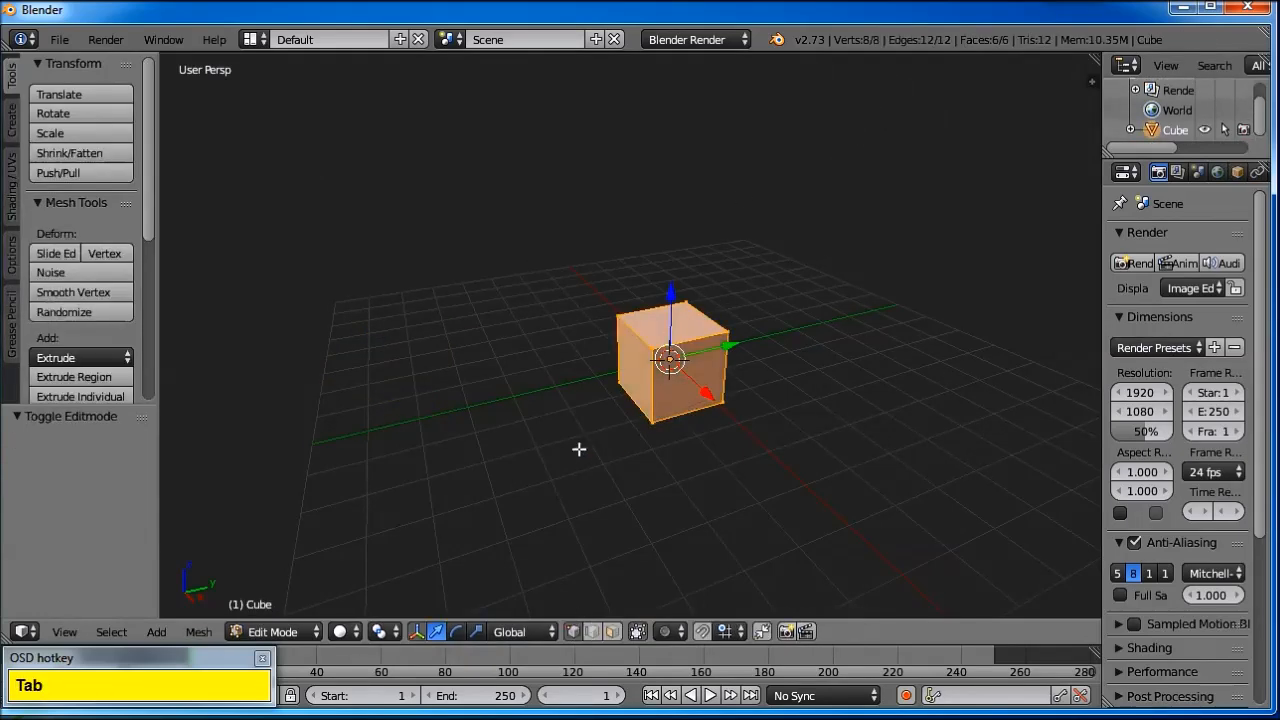
key(z)
middle_drag(574, 457, 623, 450)
scroll(632, 464, up, 2)
scroll(623, 451, up, 4)
scroll(590, 480, up, 1)
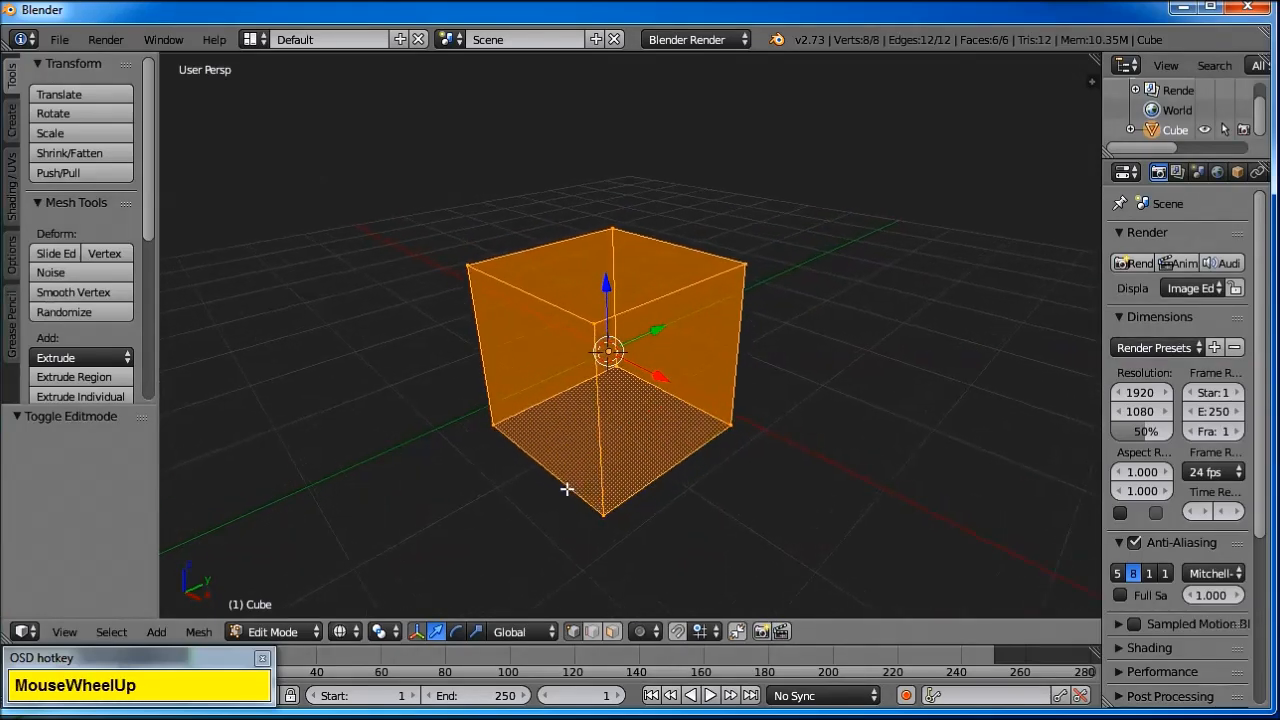
- Mark three edges of the cube's bottom face as seams, leaving out the edge on the negative Y side
key(a)
right_click(506, 432)
shift+right_click(622, 382)
shift+right_click(735, 425)
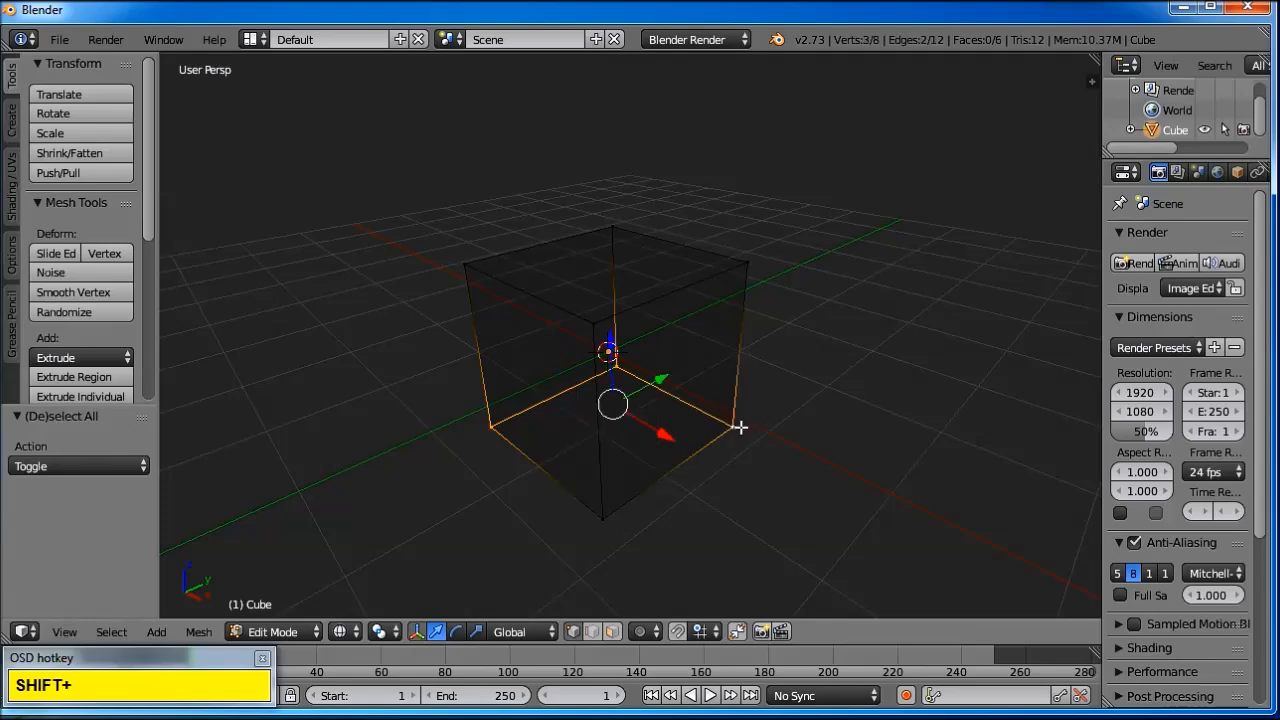
key(ctrl+e)
click(703, 347)
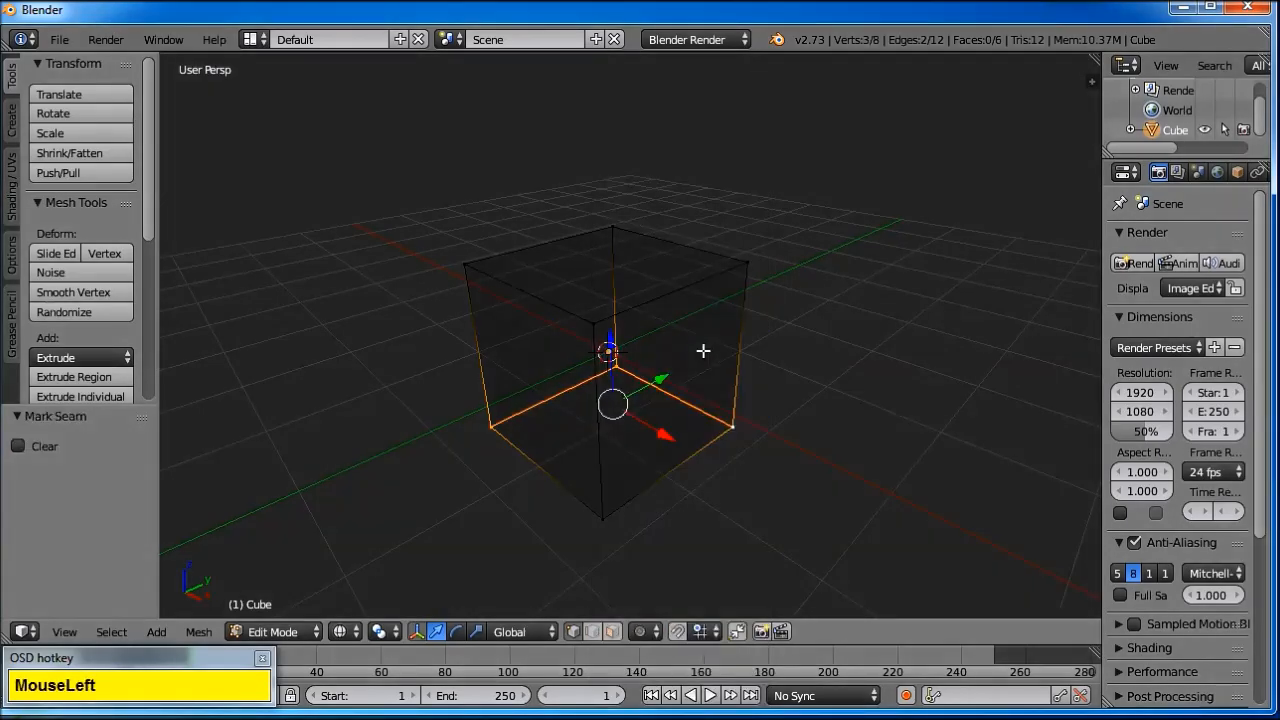
right_click(738, 428)
shift+right_click(614, 529)
key(ctrl+e)
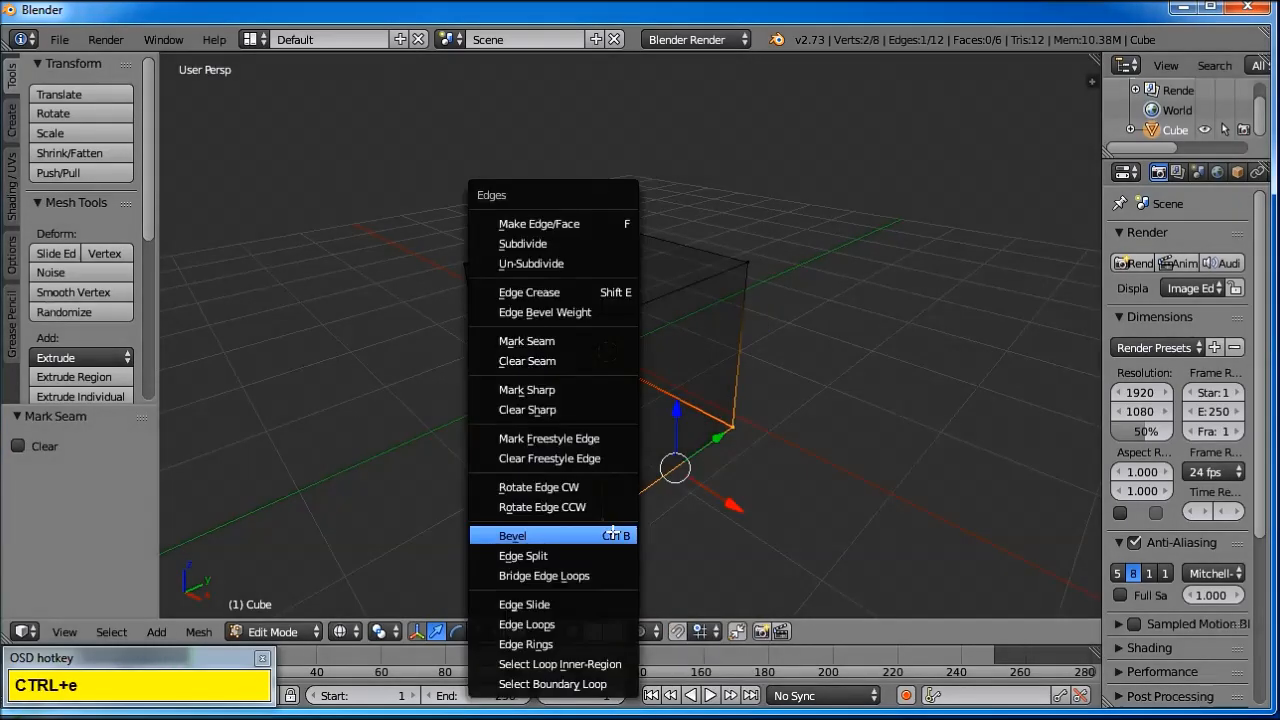
click(549, 341)
- Mark three edges of the cube's top face as seams, leaving out the edge on the negative Y side
right_click(463, 263)
shift+right_click(634, 222)
shift+right_click(762, 282)
key(ctrl+e)
click(762, 279)
right_click(762, 280)
shift+right_click(626, 318)
key(ctrl+e)
click(624, 318)
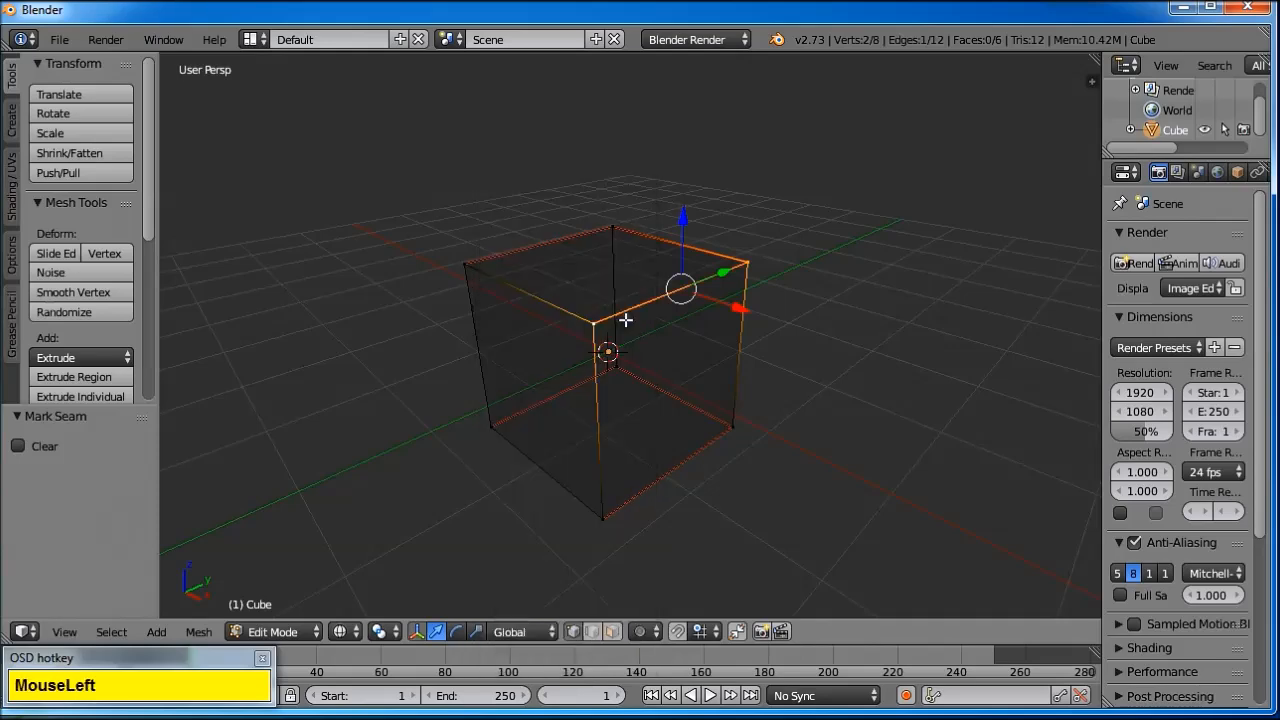
- Mark the cube's vertical edge at the positive X, positive Y corner as a seam
right_click(751, 290)
shift+right_click(745, 426)
key(ctrl+e)
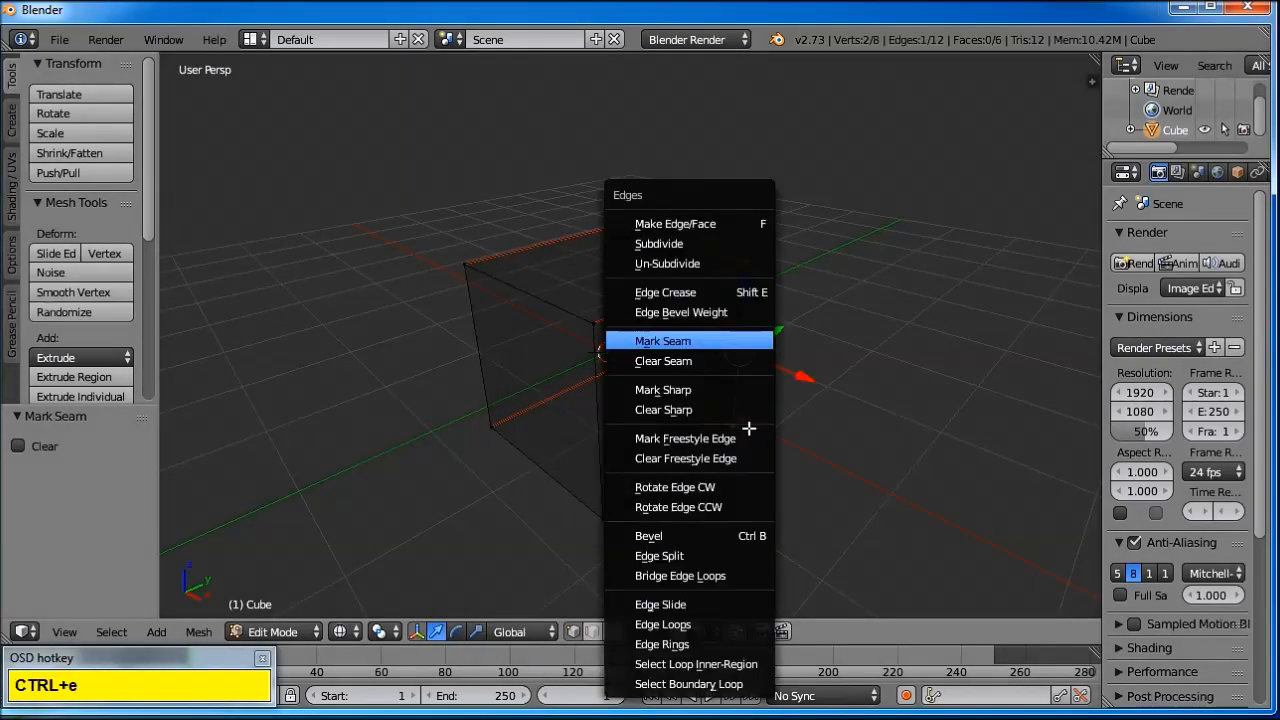
click(729, 343)
- Unwrap all faces of the cube along the marked seams
key(a)
key(a)
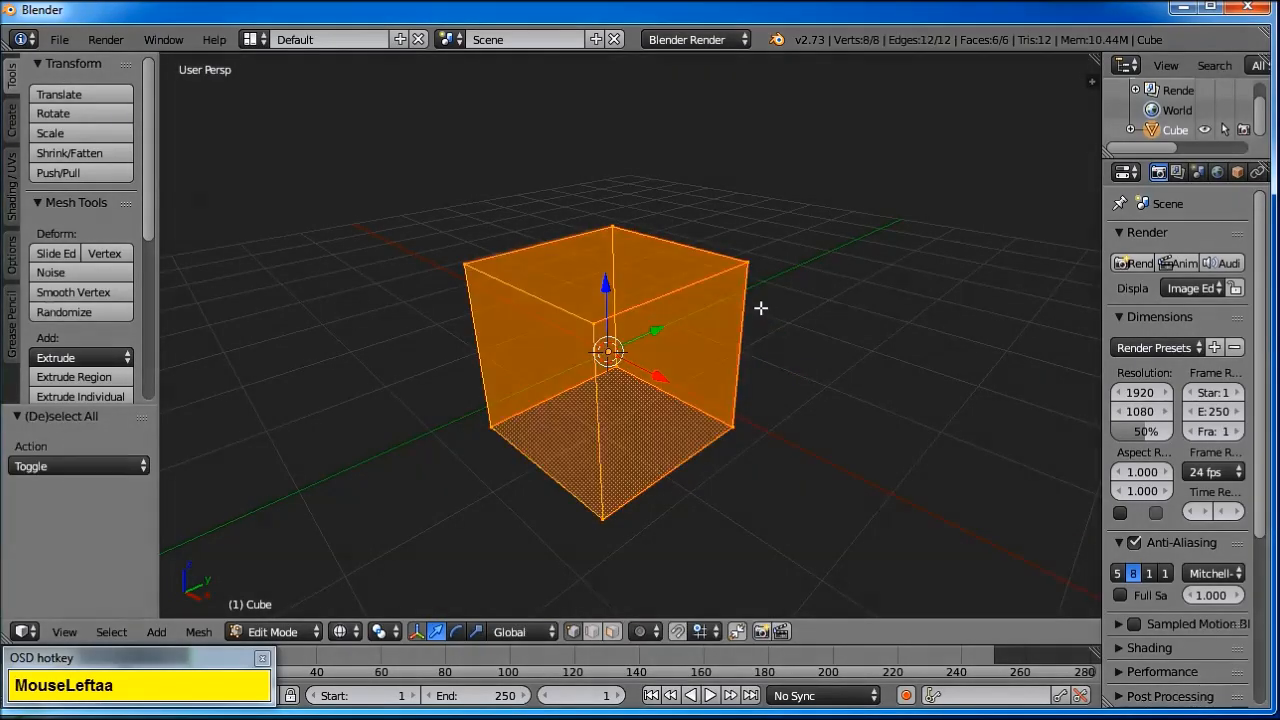
key(u)
click(760, 304)
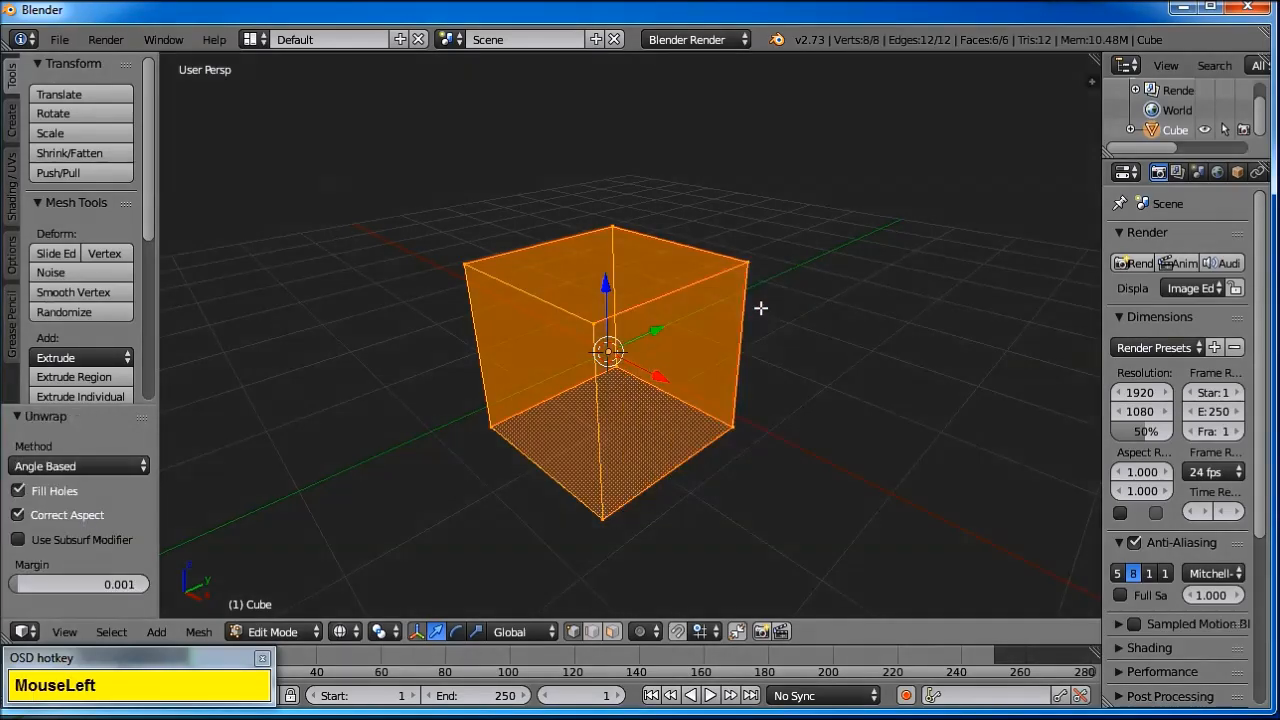
- Switch the 3D view to the UV/Image Editor and rotate the whole UV layout by 180 degrees
click(34, 635)
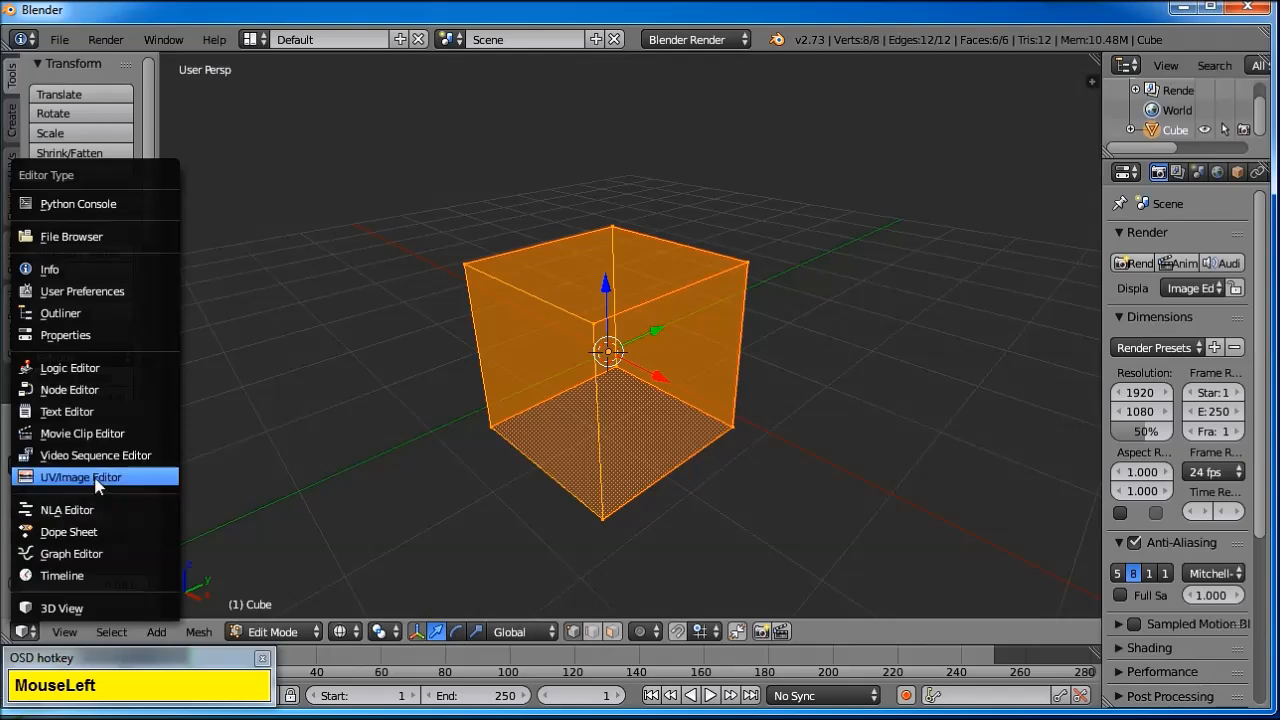
click(172, 477)
key(r)
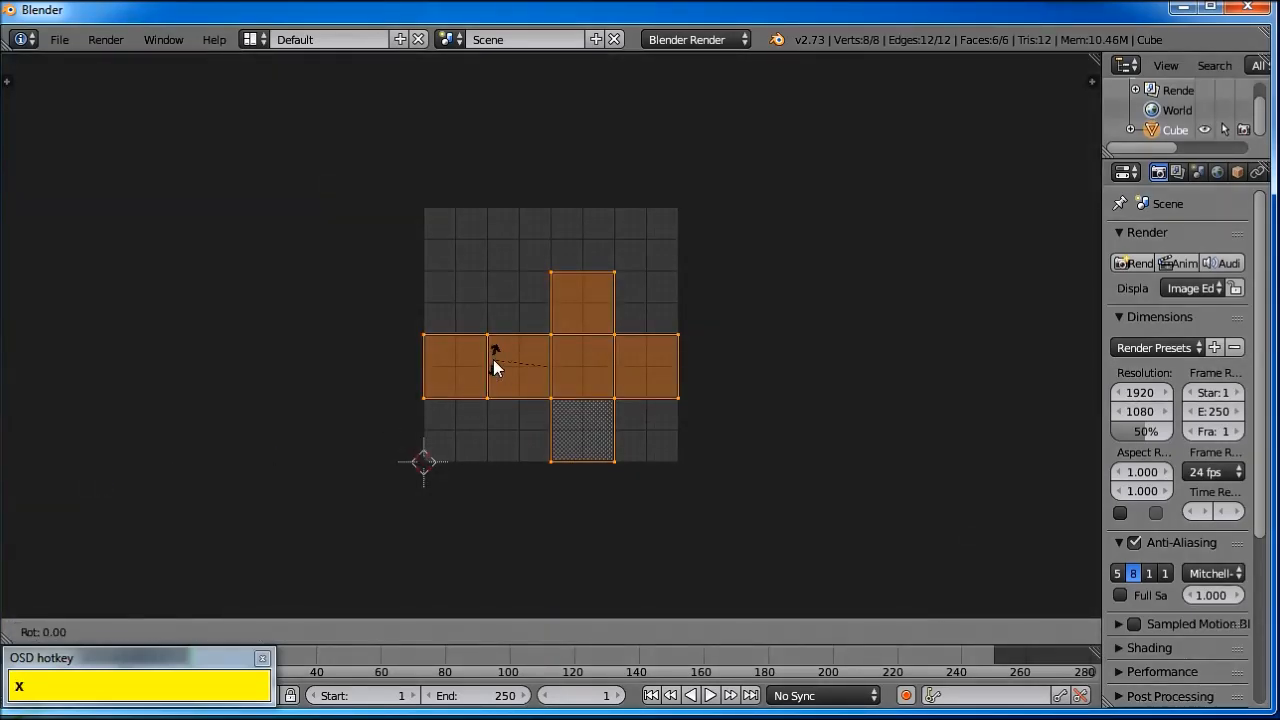
text(180)
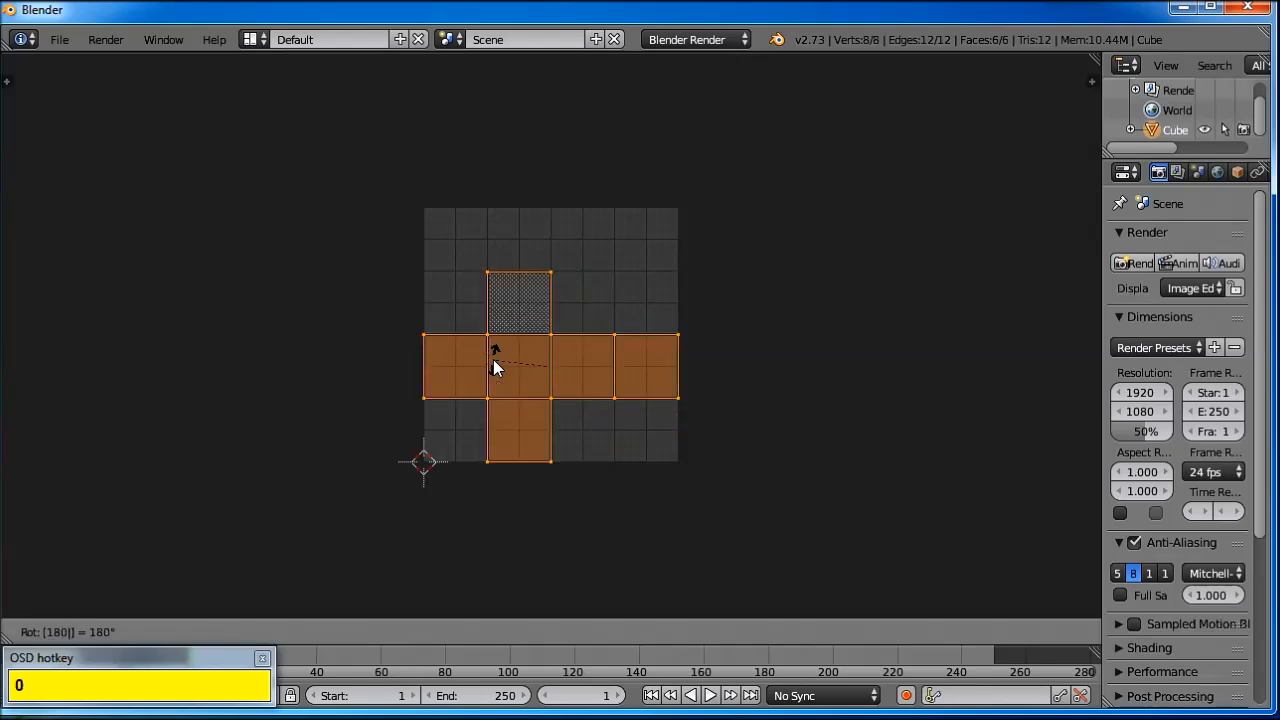
key(Return)
- Move the whole UV layout up along Y until it is roughly centred vertically in the UV area
key(g)
key(y)
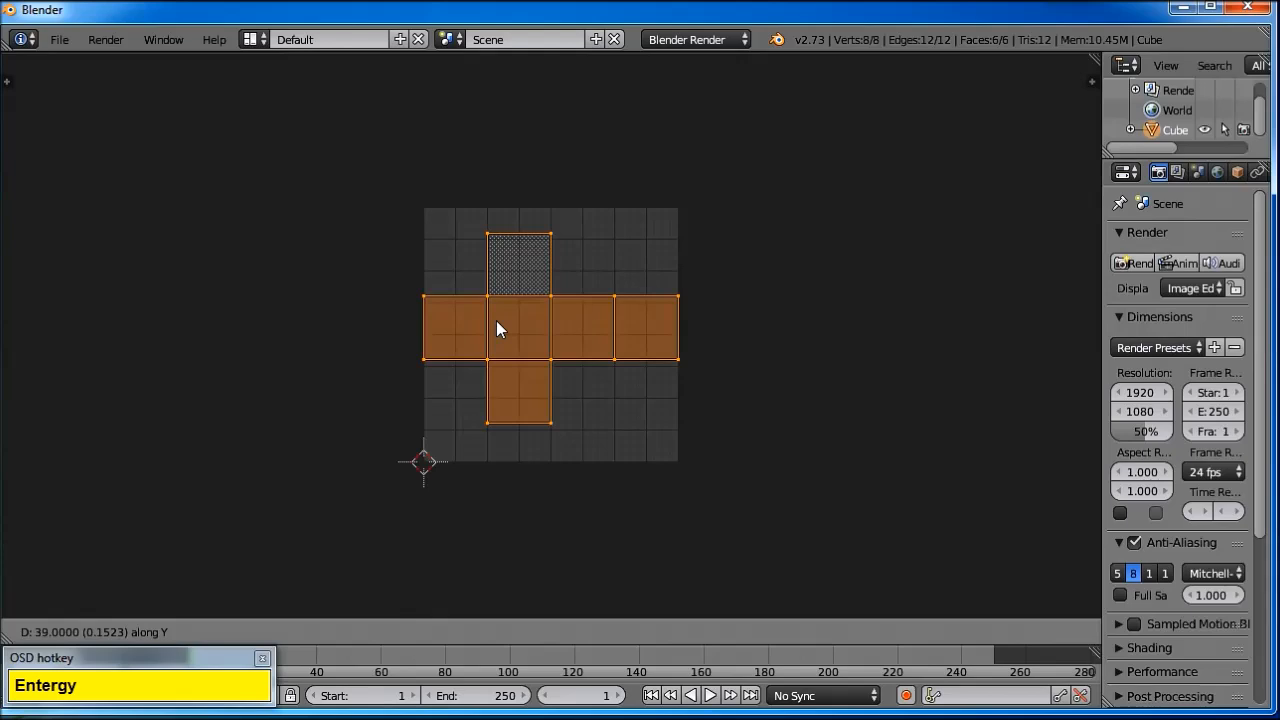
click(497, 330)
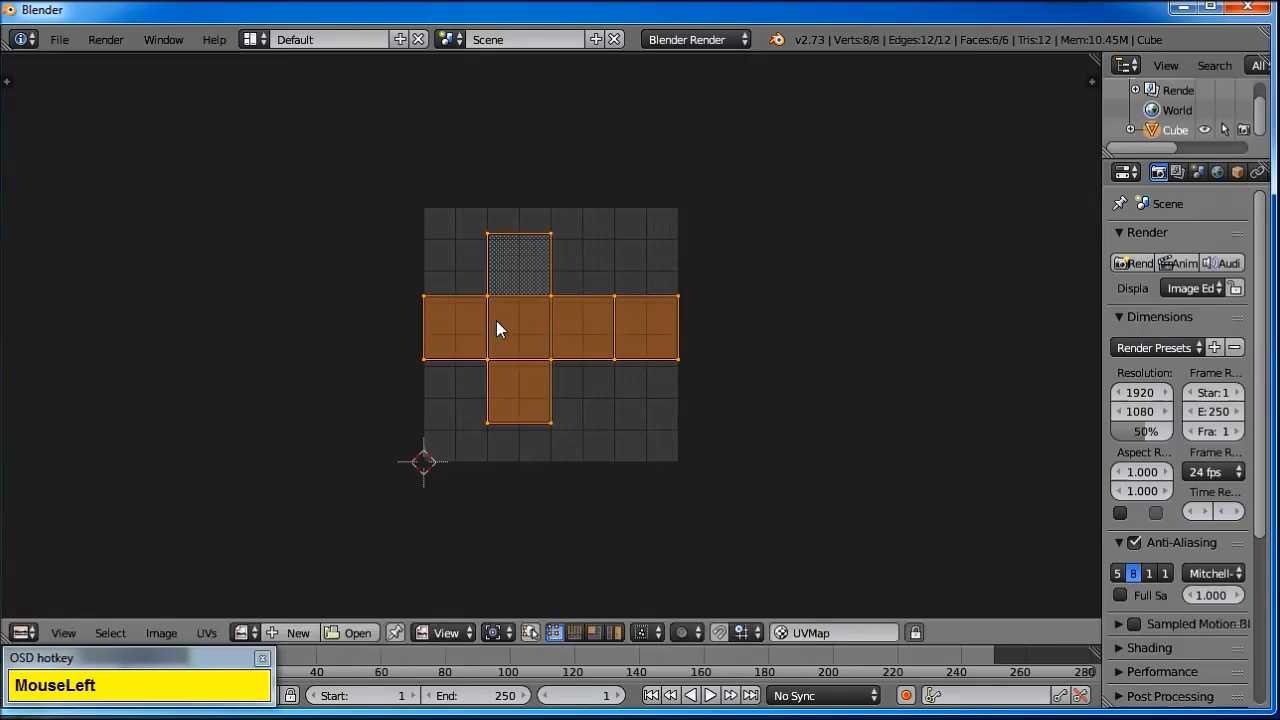
key(g)
key(y)
click(498, 324)
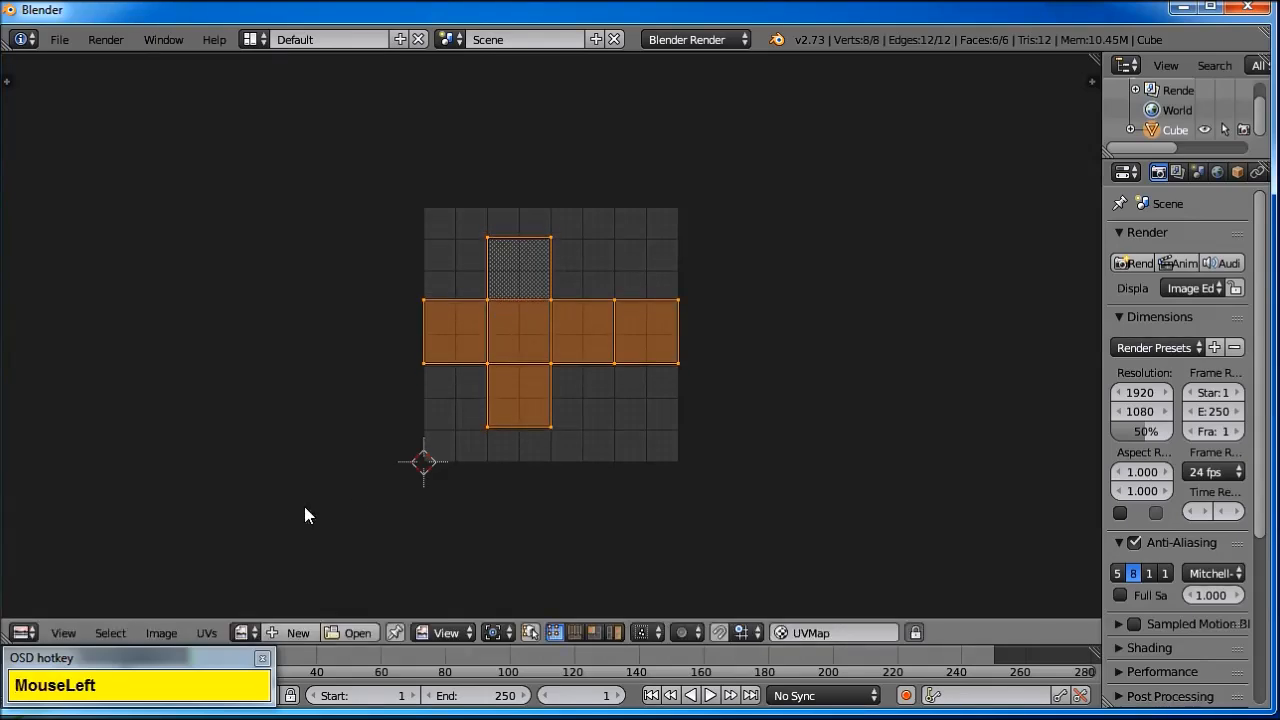
- Load skybox_texture.jpg from the Textures folder on the Desktop as the UV background image
click(160, 633)
click(180, 591)
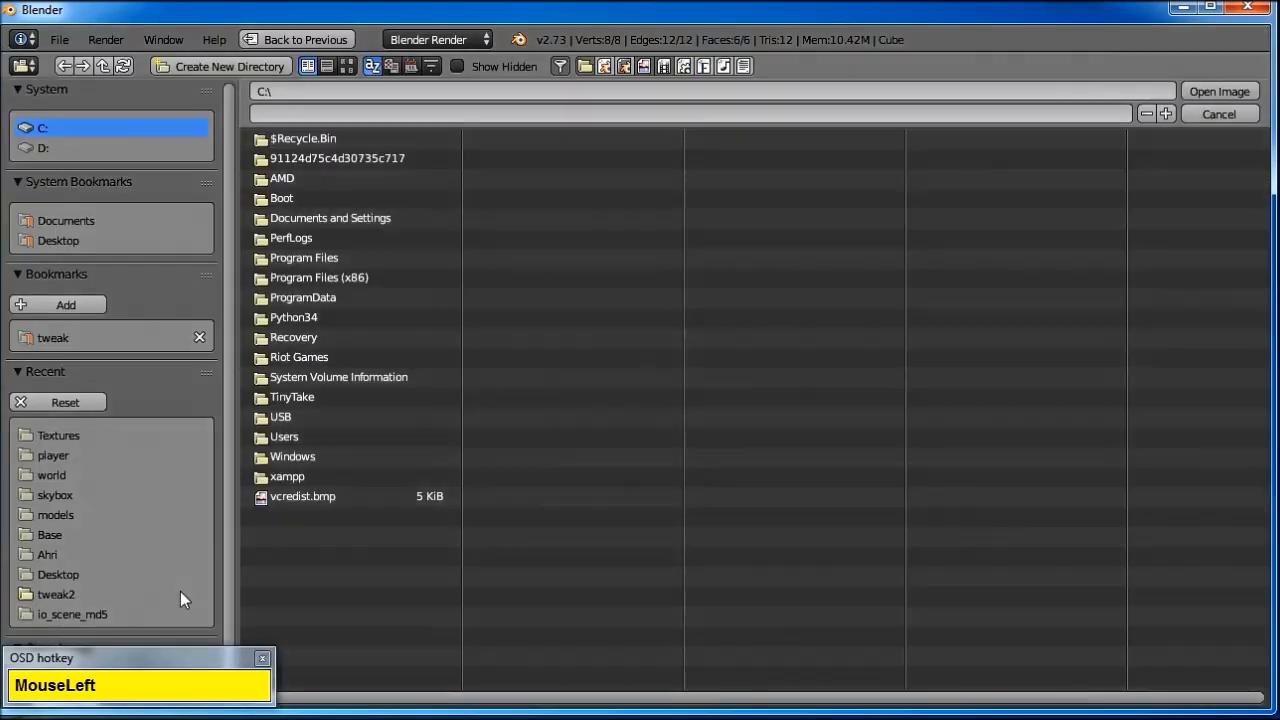
click(75, 246)
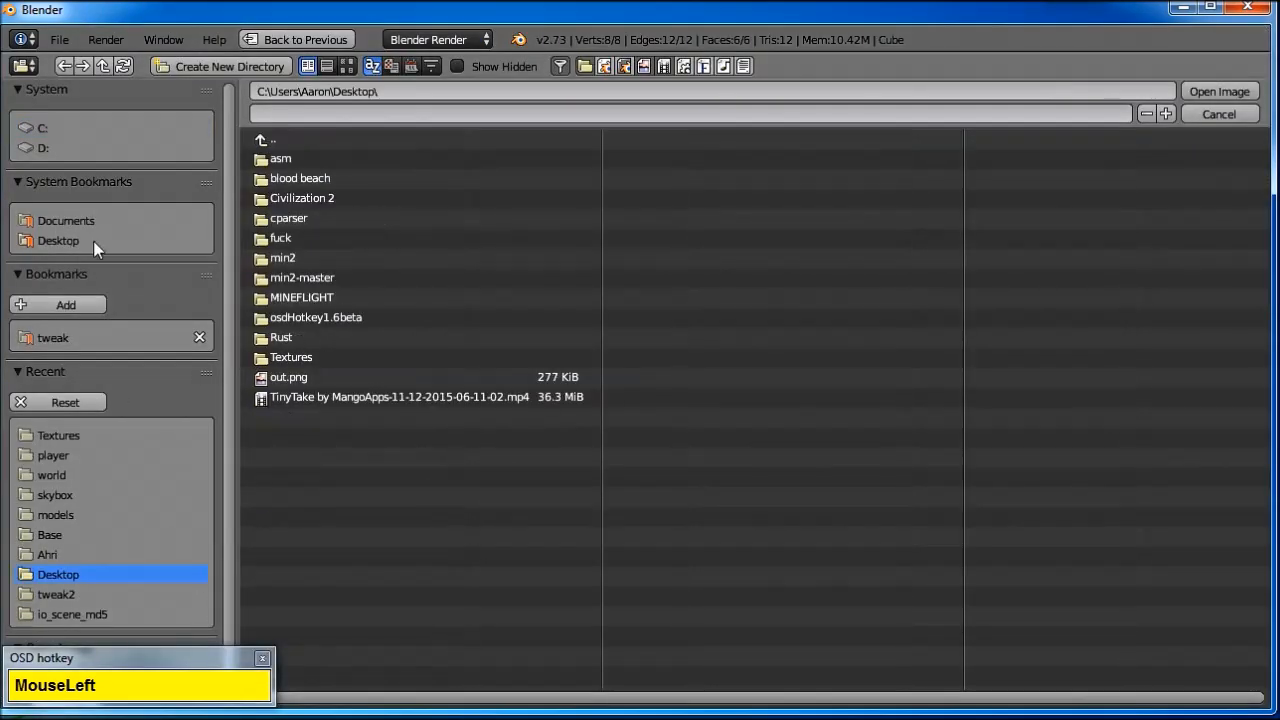
drag(297, 357, 334, 158)
double_click(334, 159)
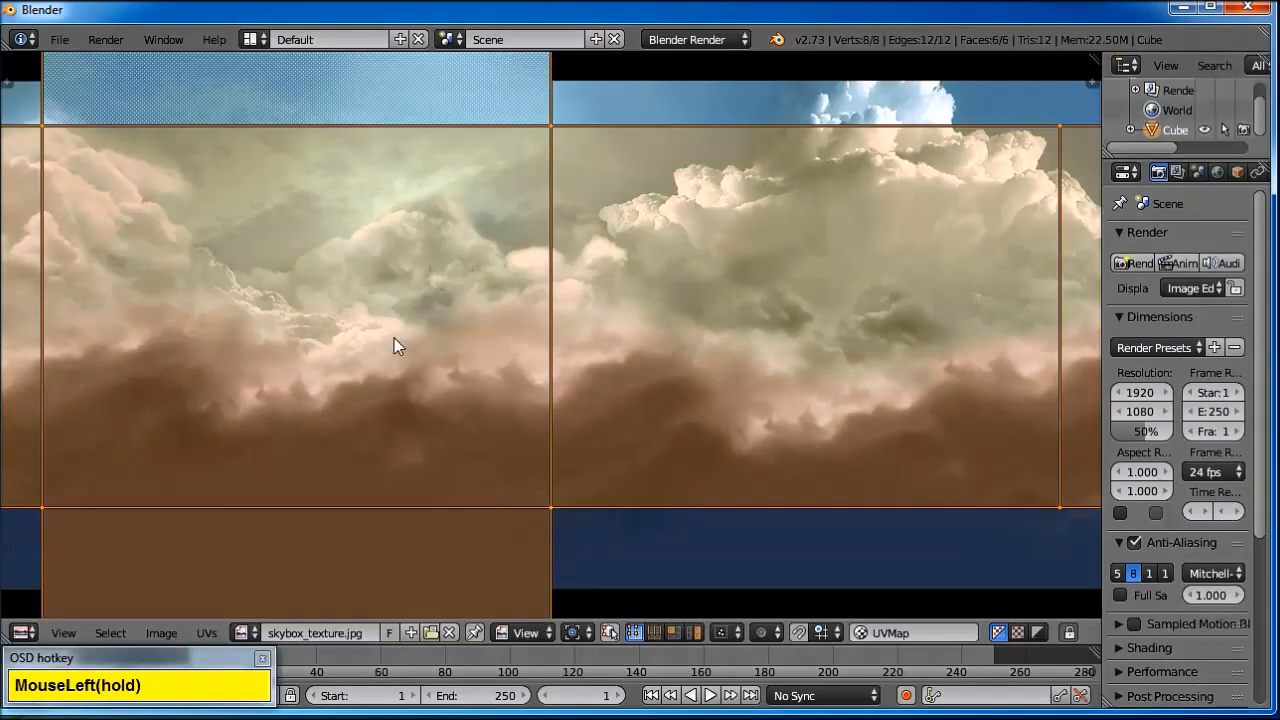
- Reveal the UV vertex properties and set the upper outer corner of the leftmost face to X 1, Y 1023
scroll(436, 358, down, 3)
shift+middle_drag(423, 363, 457, 351)
scroll(450, 352, up, 3)
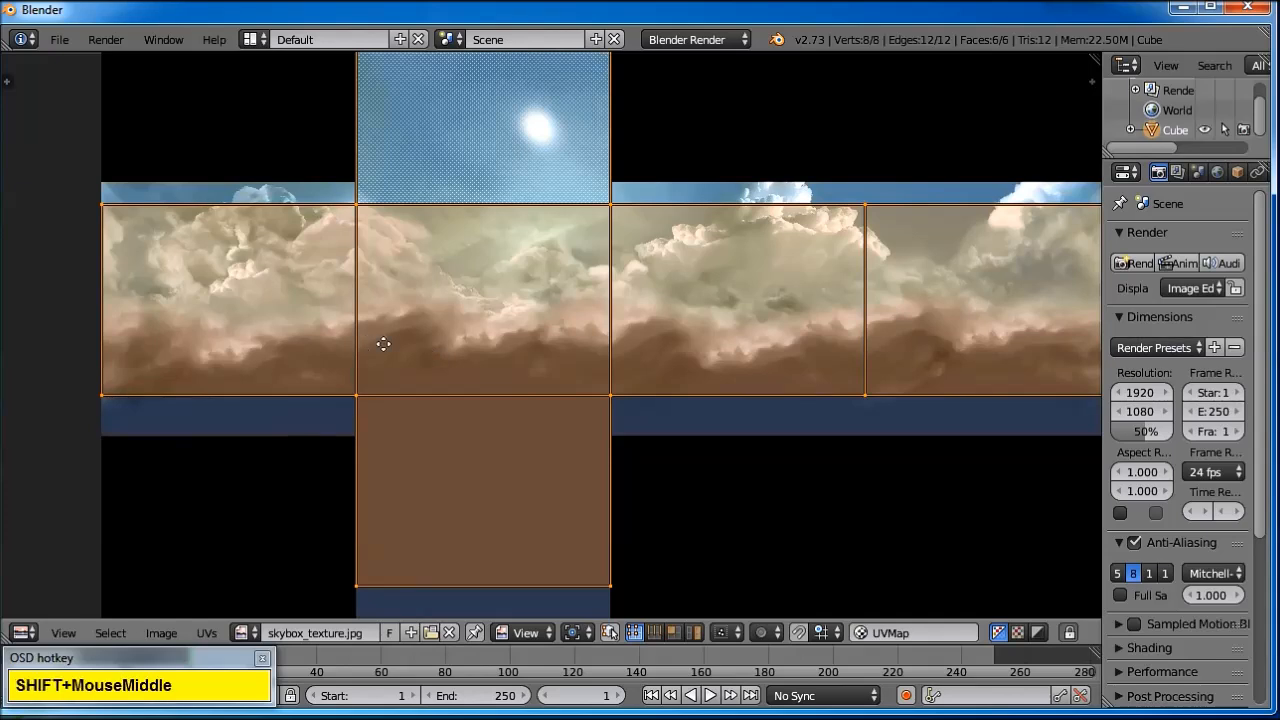
shift+middle_drag(366, 343, 566, 379)
scroll(598, 355, down, 1)
drag(1100, 83, 899, 90)
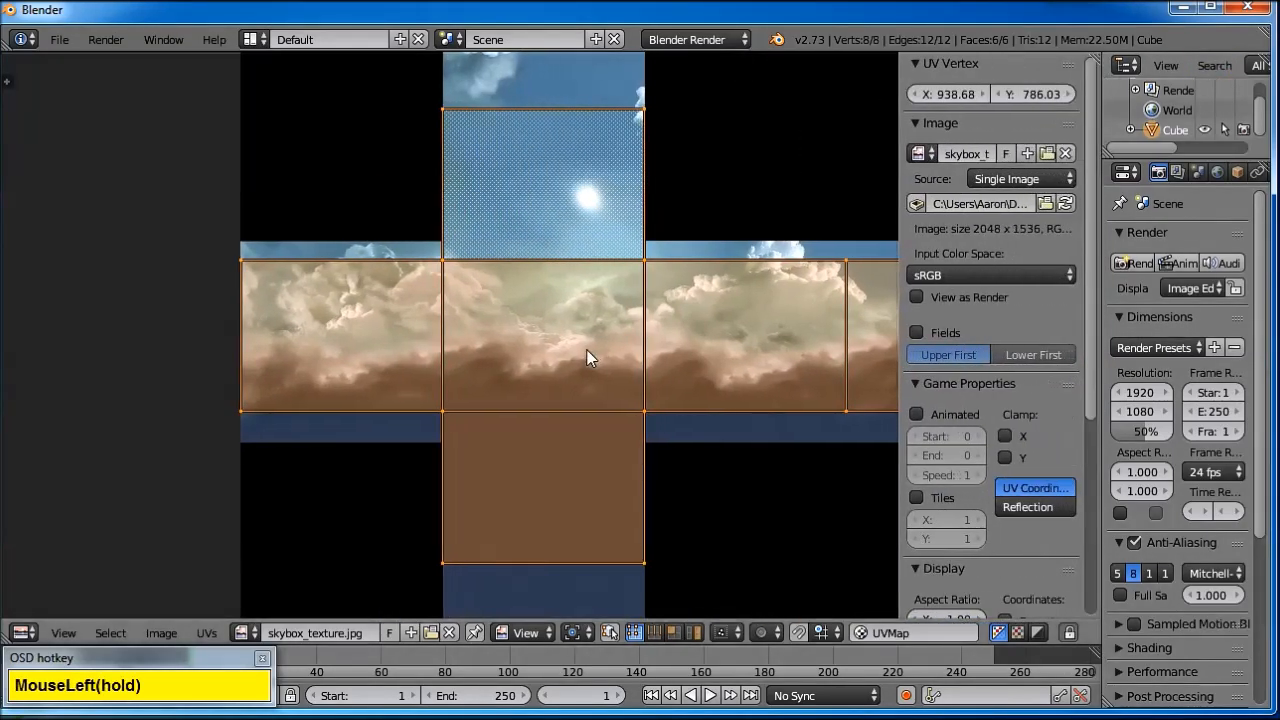
right_click(250, 257)
click(955, 94)
text(1)
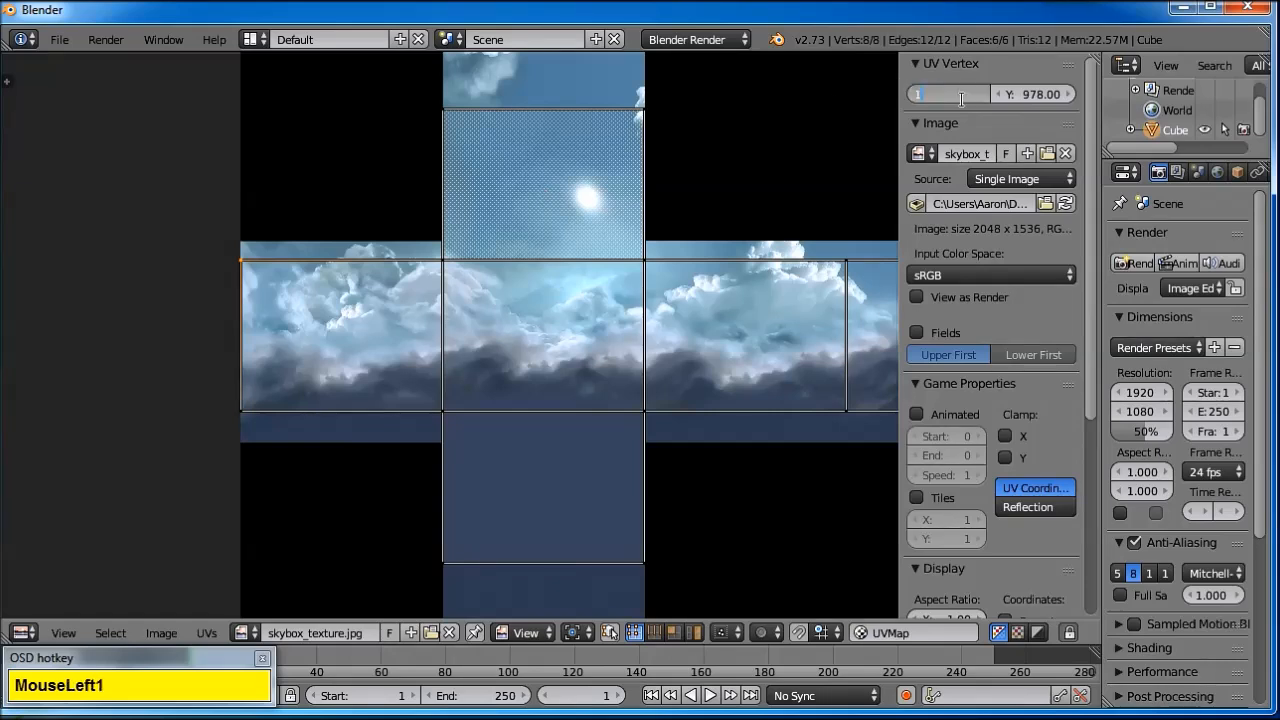
click(1045, 102)
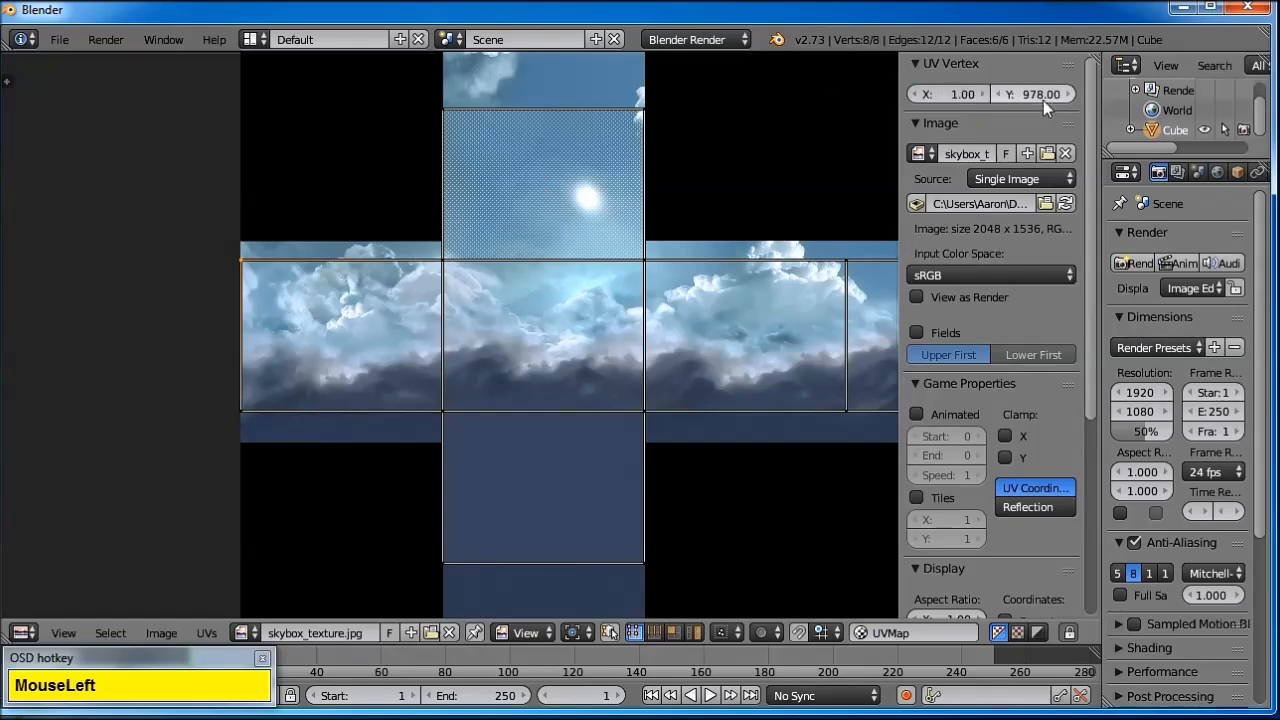
click(1043, 100)
text(1023)
key(Return)
- Set the lower outer corner of the leftmost UV face to X 1, with Y at the lower border of the cloud strip
right_click(239, 407)
click(950, 93)
text(1)
key(Tab)
text(5)
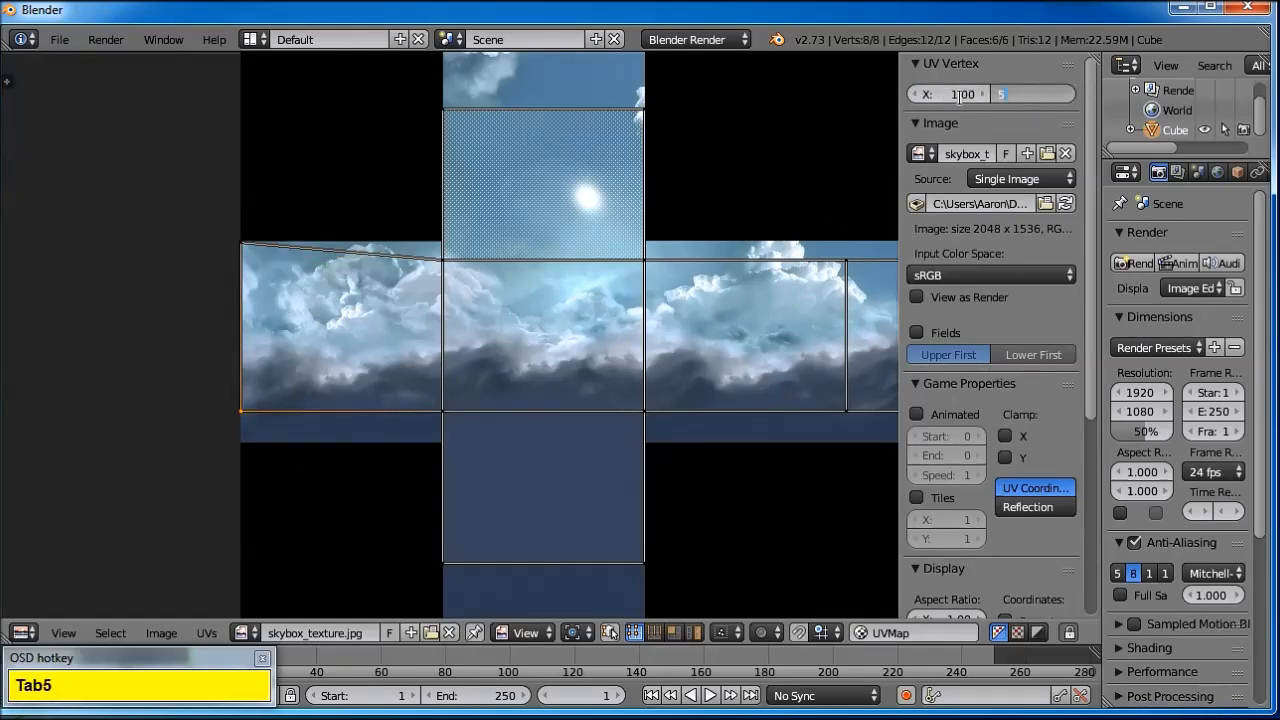
key(Return)
- Set the UV vertex at the upper junction of the first and second side faces to X 513, Y 1023
right_click(420, 266)
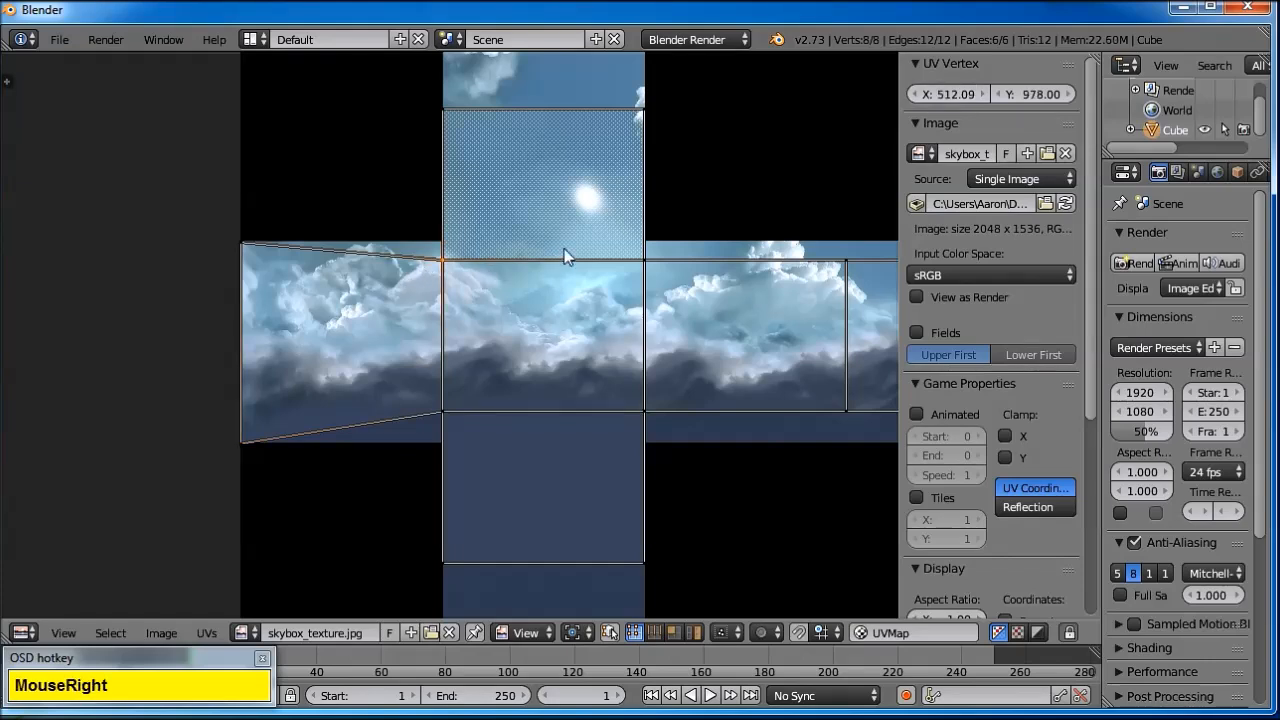
click(944, 96)
text(513)
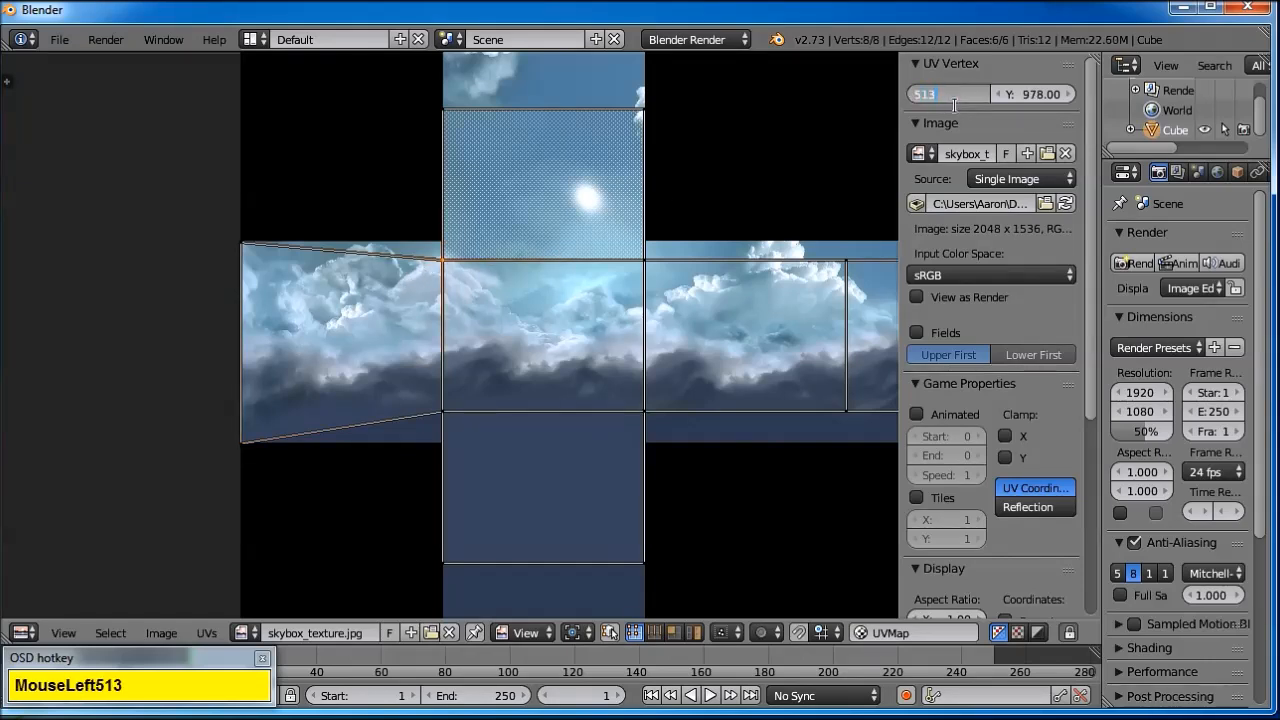
key(Tab)
text(1023)
key(Return)
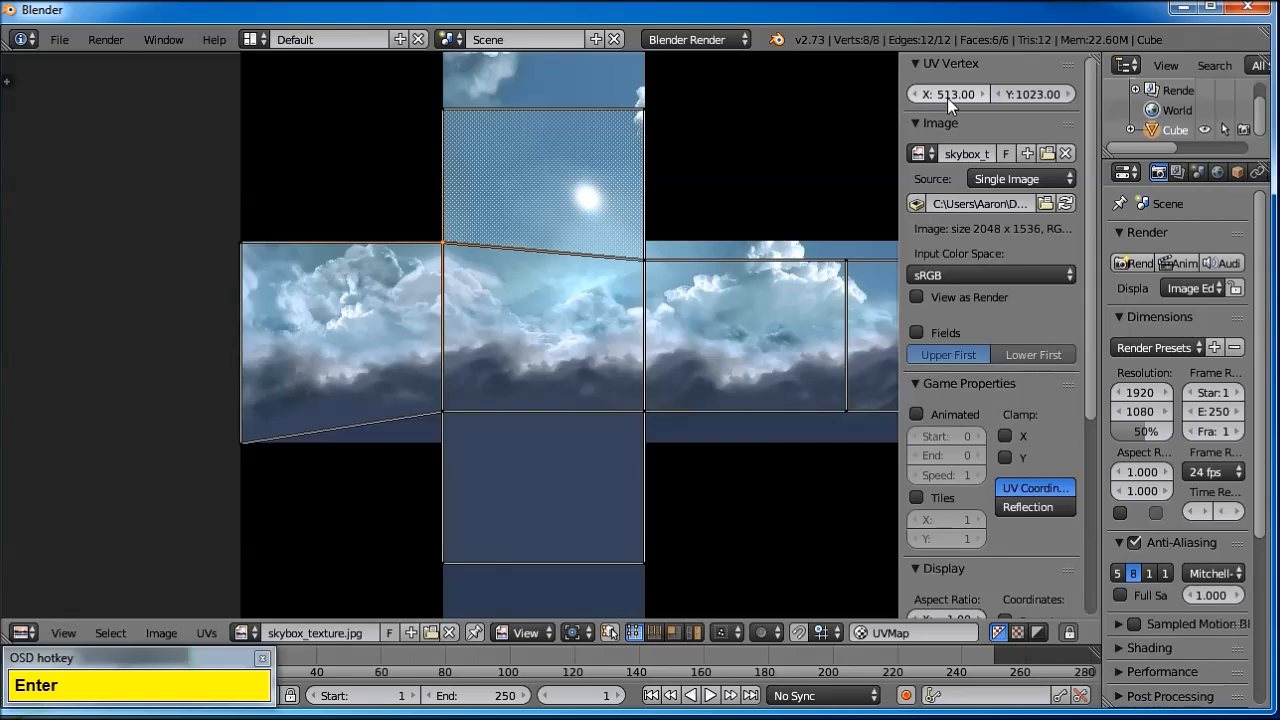
- Set the UV vertex at the lower junction of the first and second side faces to X 513, Y 513
right_click(394, 429)
click(944, 94)
text(513)
key(Tab)
text(513)
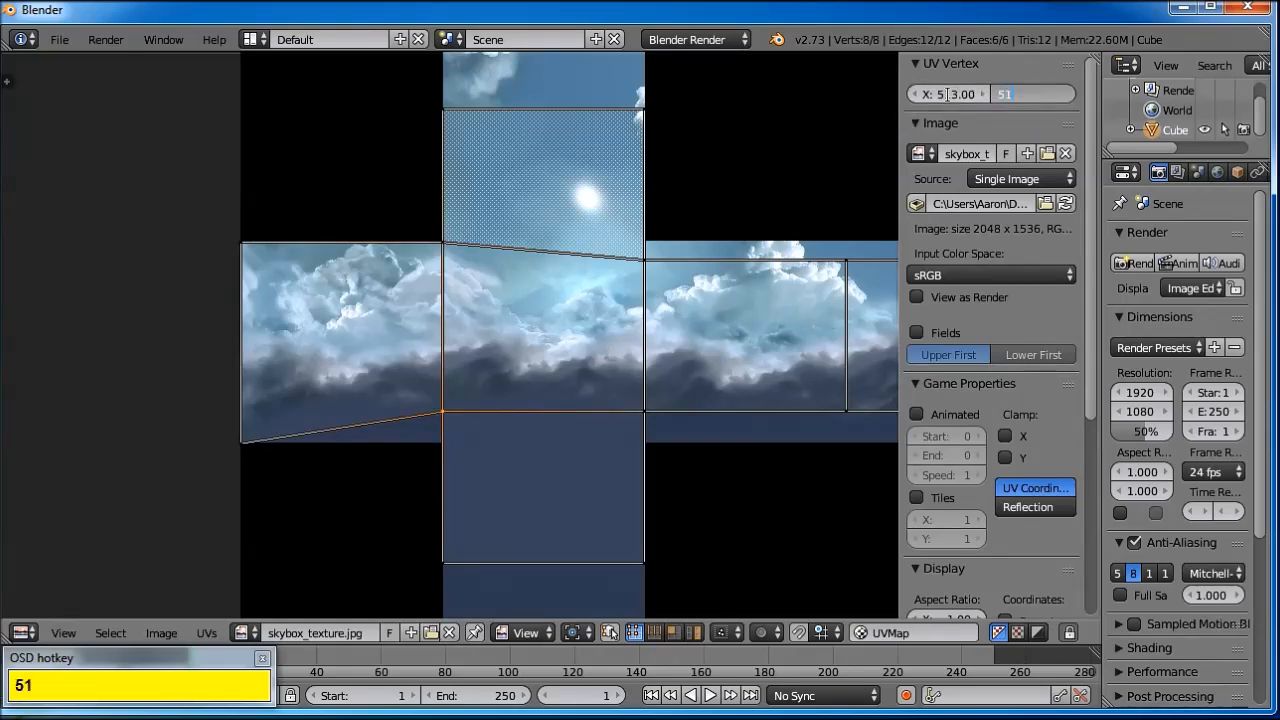
key(Return)
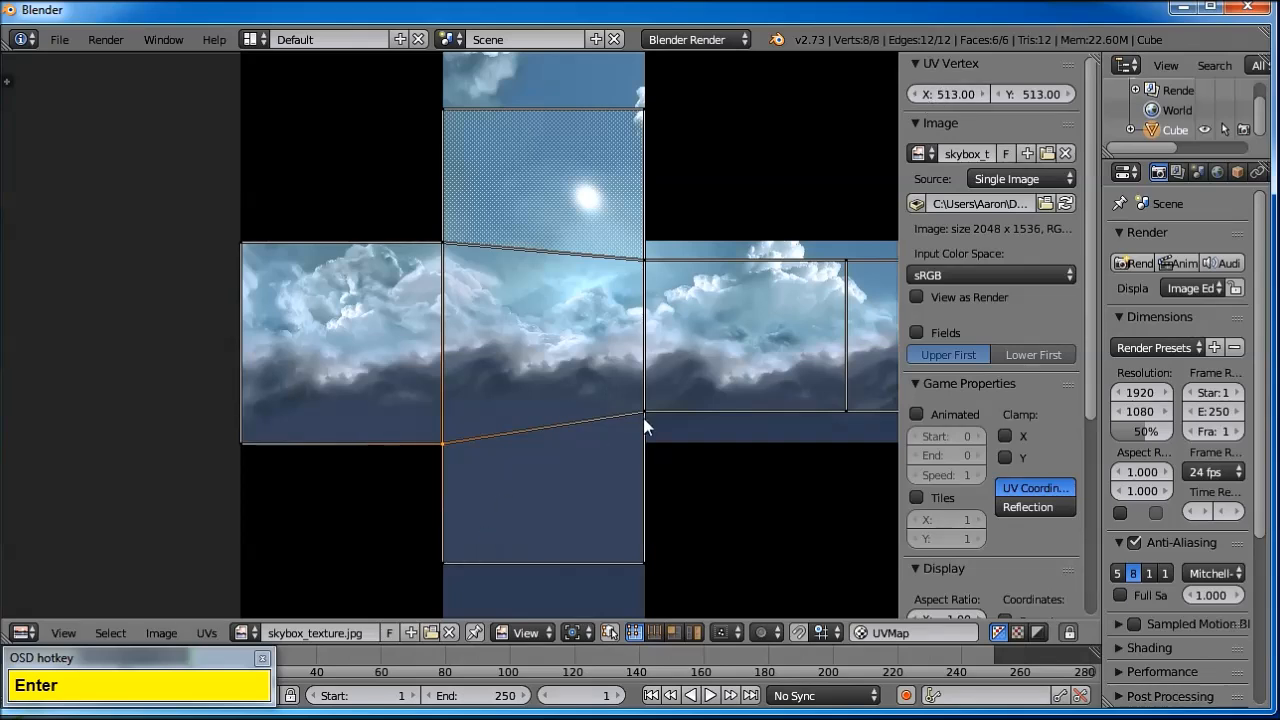
- Set the lower-left corner of the bottom UV face, at the foot of the cross, to X 513, Y 1
scroll(736, 297, down, 1)
right_click(482, 519)
click(957, 100)
text(513)
key(Return)
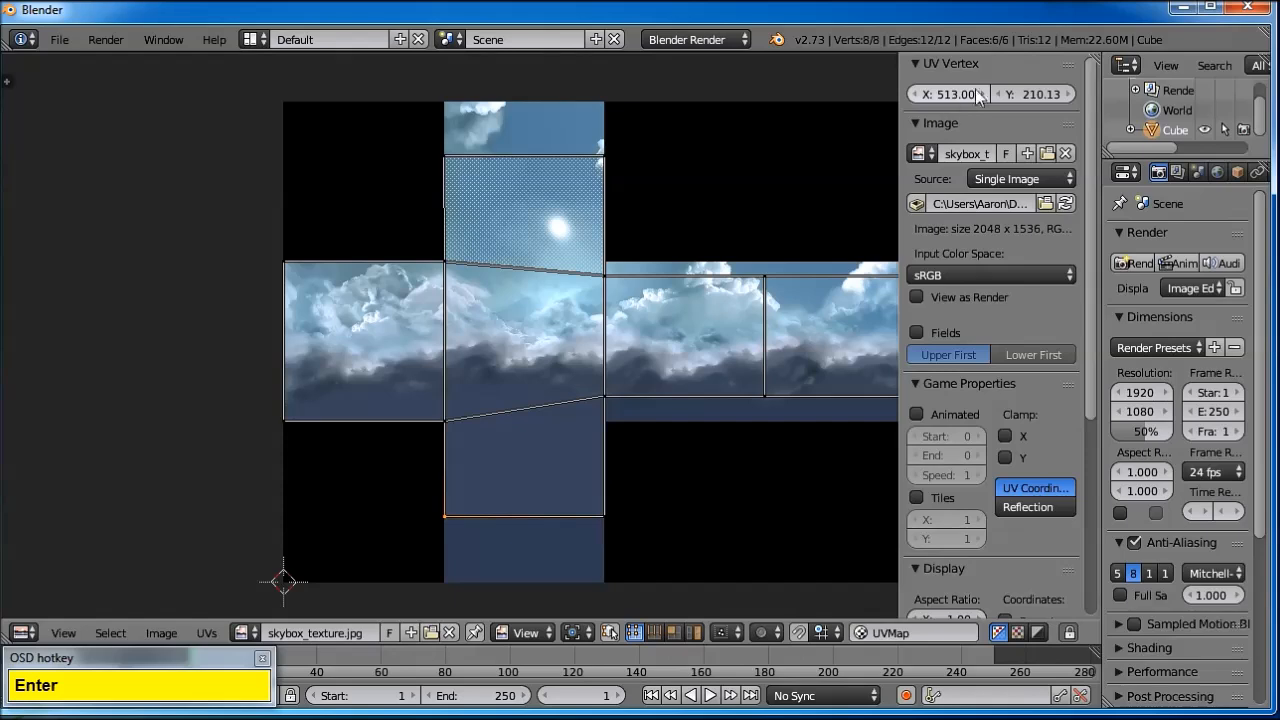
click(1014, 94)
text(1)
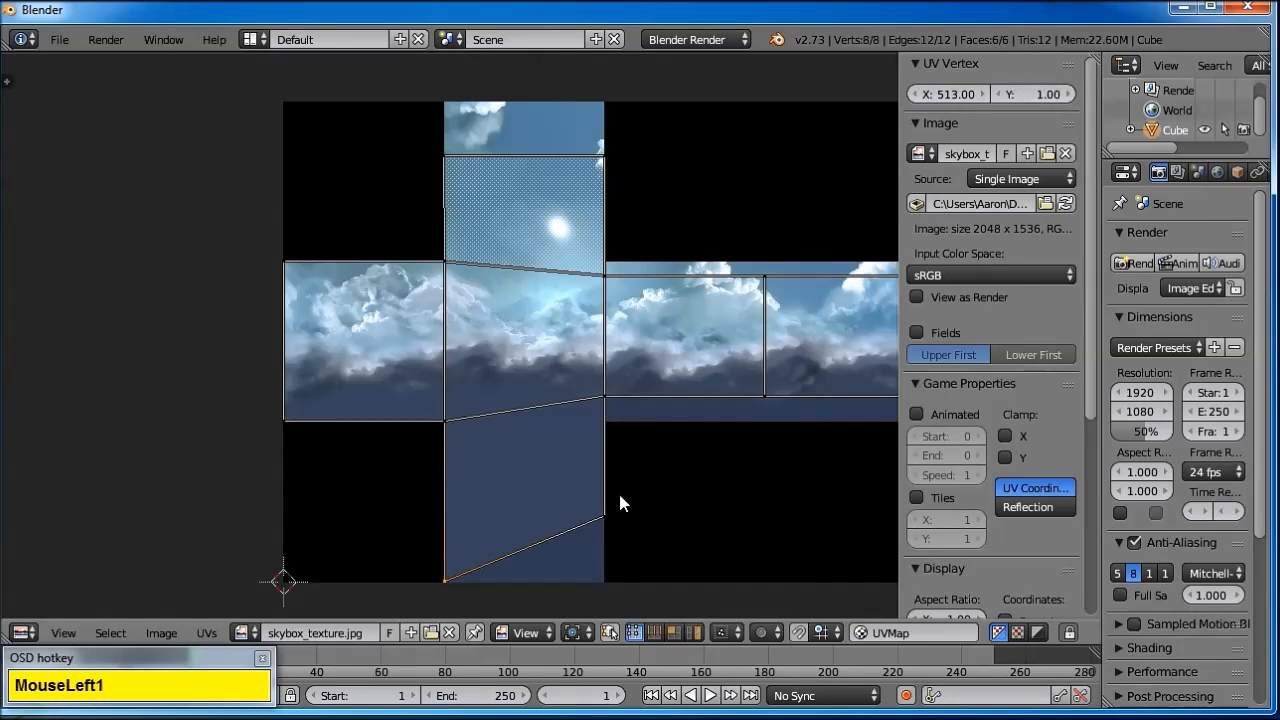
- Set the lower-right corner of the bottom UV face to X 1023, Y 1
right_click(640, 498)
click(970, 96)
text(10)
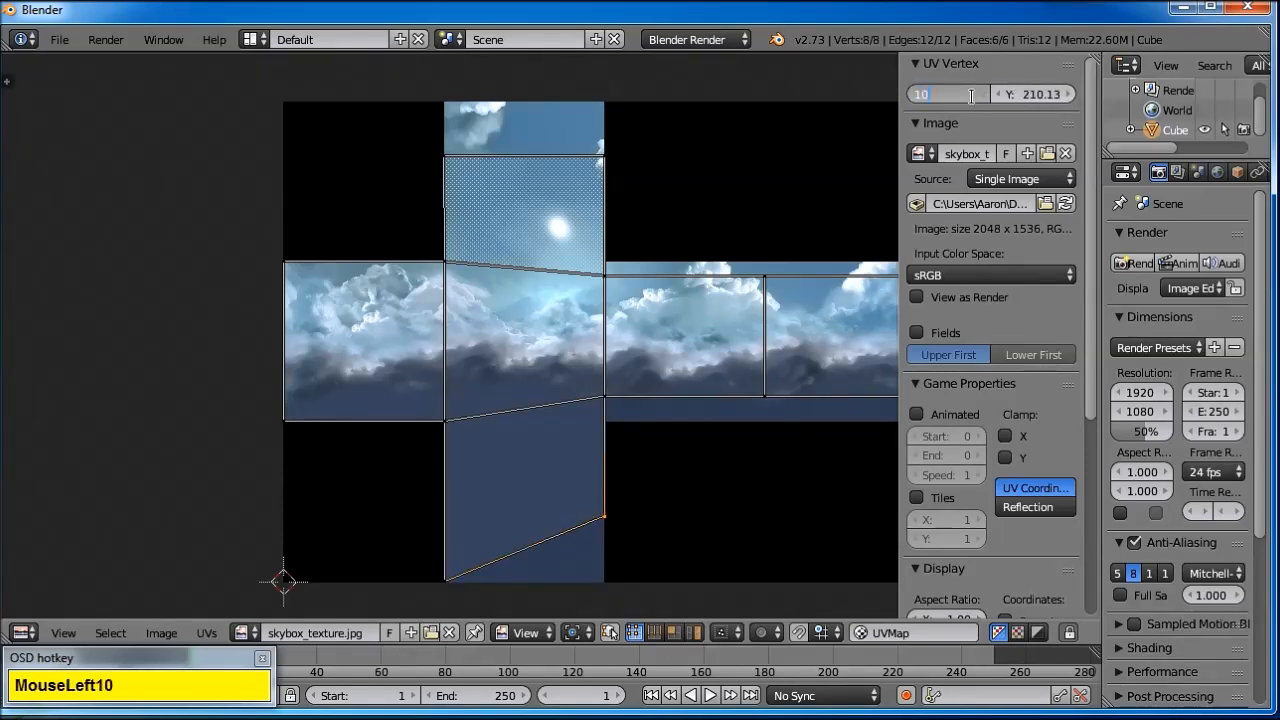
text(23)
key(Return)
click(1015, 94)
text(1)
key(Return)
- Set the X coordinate of the UV vertex at the lower junction of the second and third side faces to 1023
right_click(654, 357)
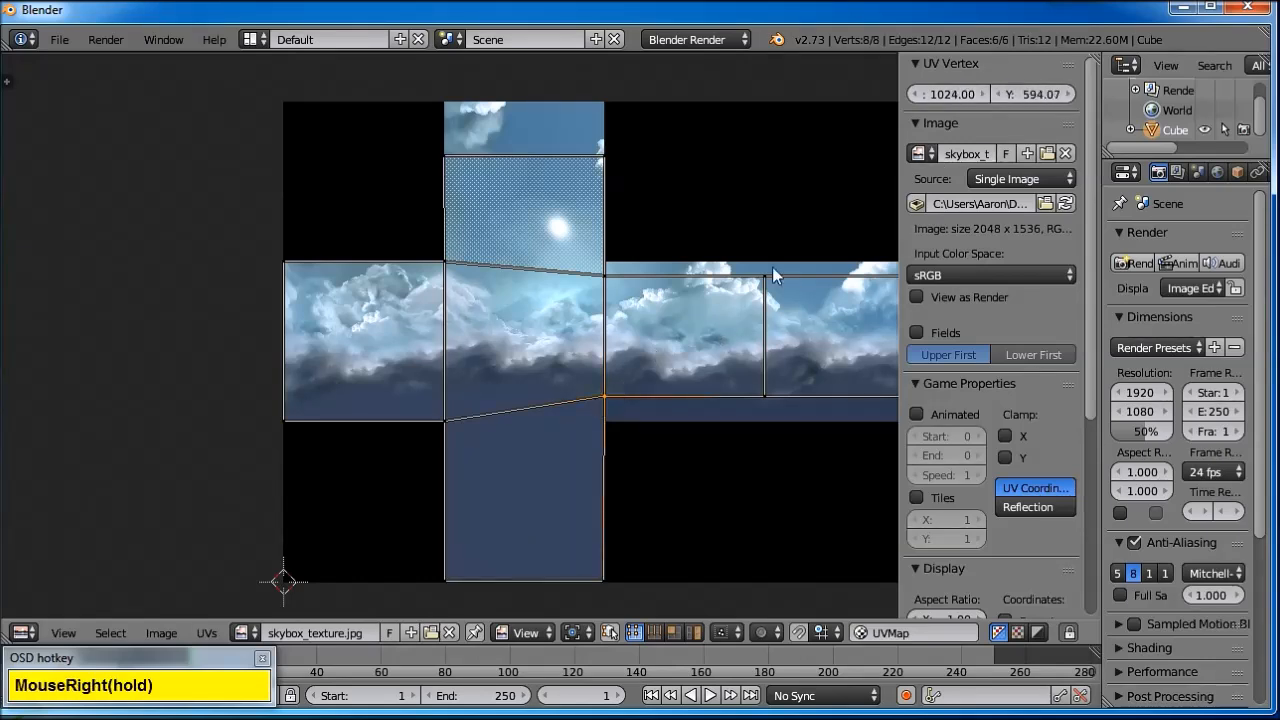
click(958, 94)
text(1023)
key(Return)
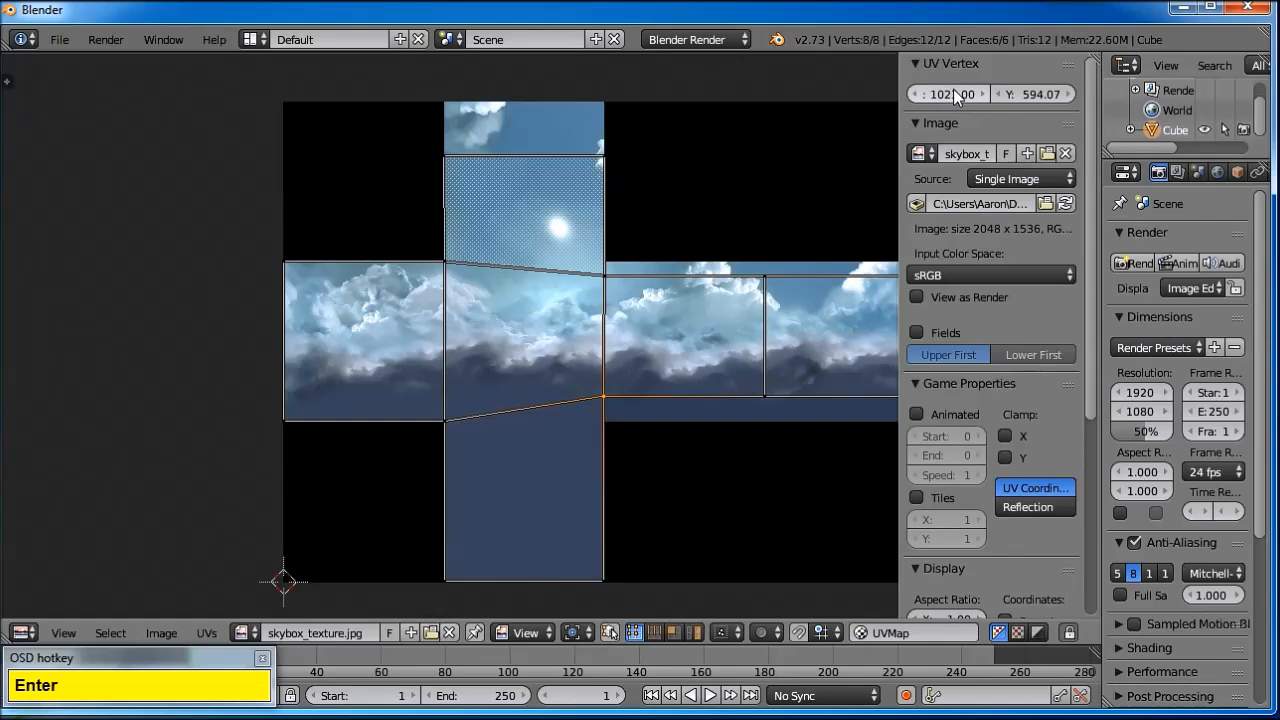
click(1038, 97)
text(1023)
key(Return)
key(ctrl+z)
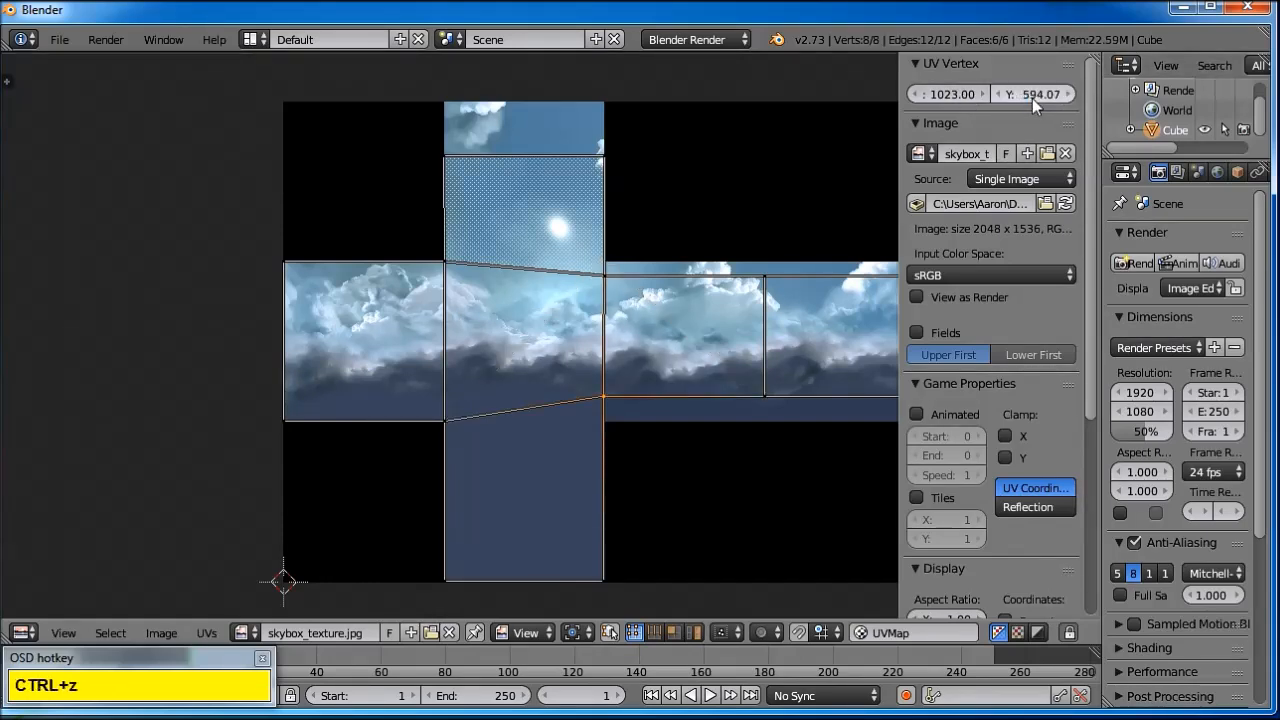
- Set the Y coordinate of the lower junction vertex between the second and third side faces to 513
click(1032, 98)
text(513)
key(Return)
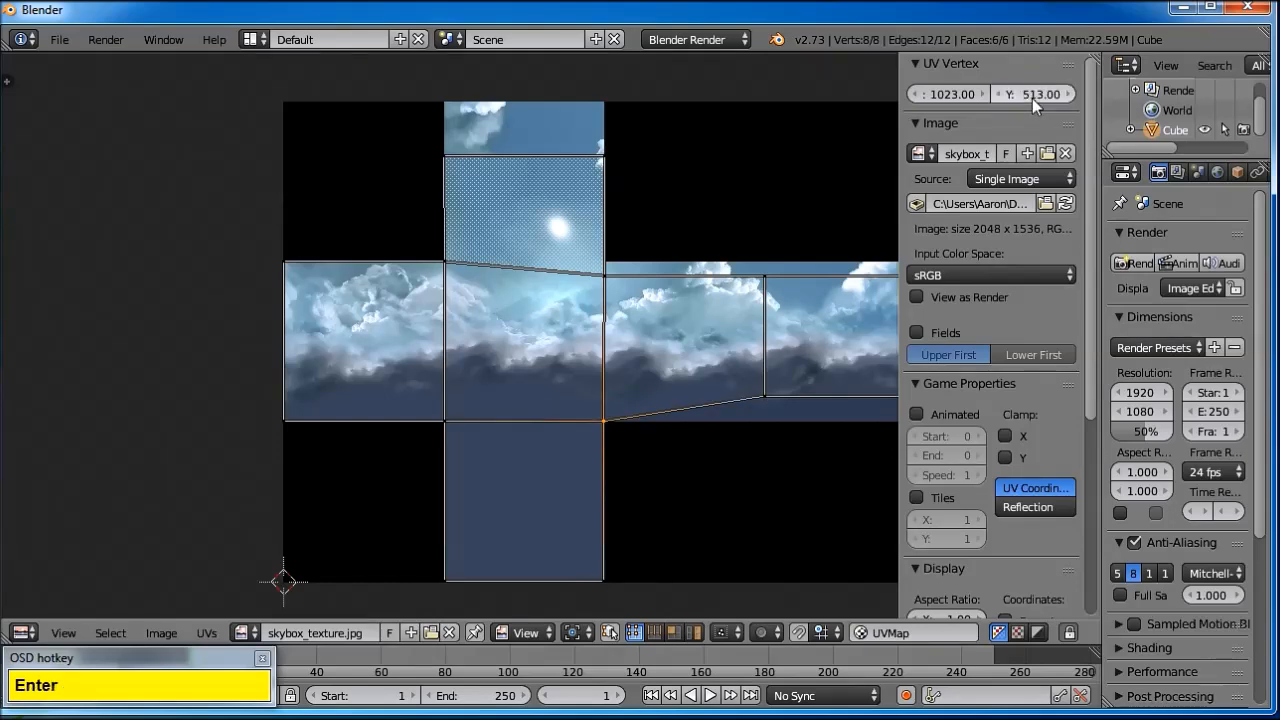
- Set the UV vertex at the upper junction of the second and third side faces to X 1023, Y 1023
right_click(610, 272)
click(934, 98)
text(1023)
key(Return)
click(1014, 92)
text(1023)
key(Return)
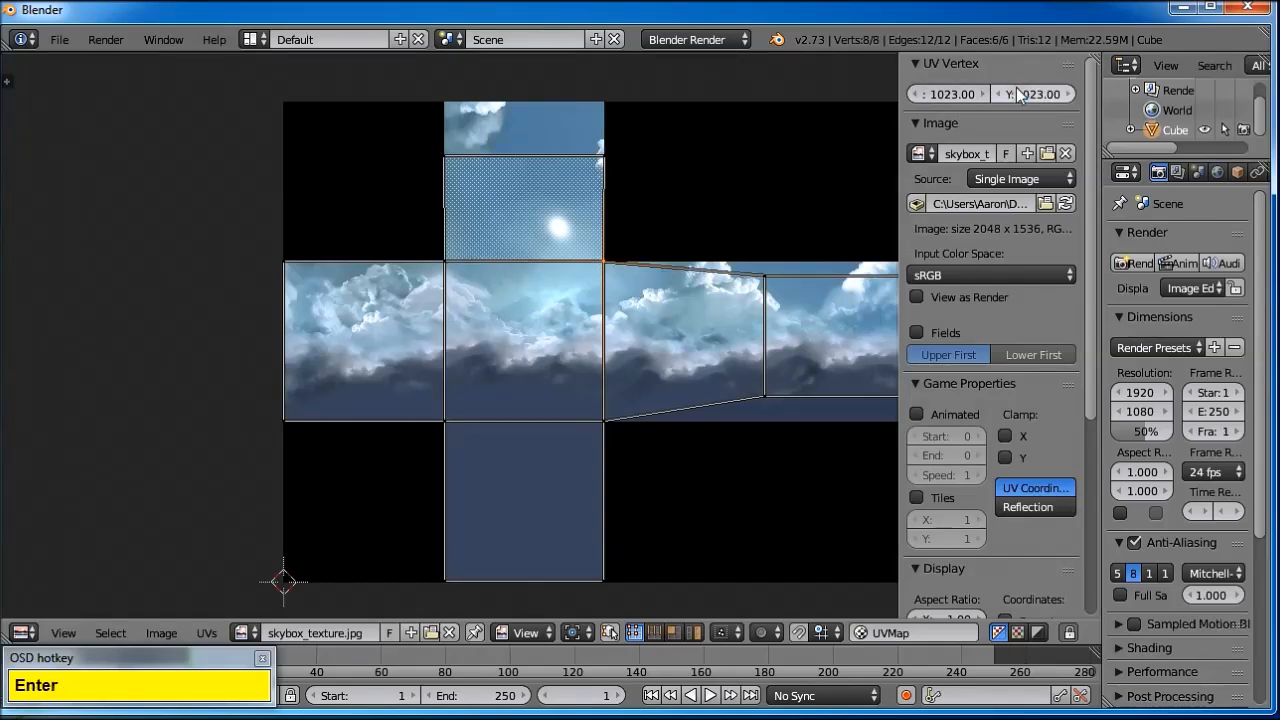
- Set the upper-left corner of the top UV face to X 513, Y 1535
right_click(460, 262)
right_click(445, 157)
click(950, 94)
text(513)
key(Return)
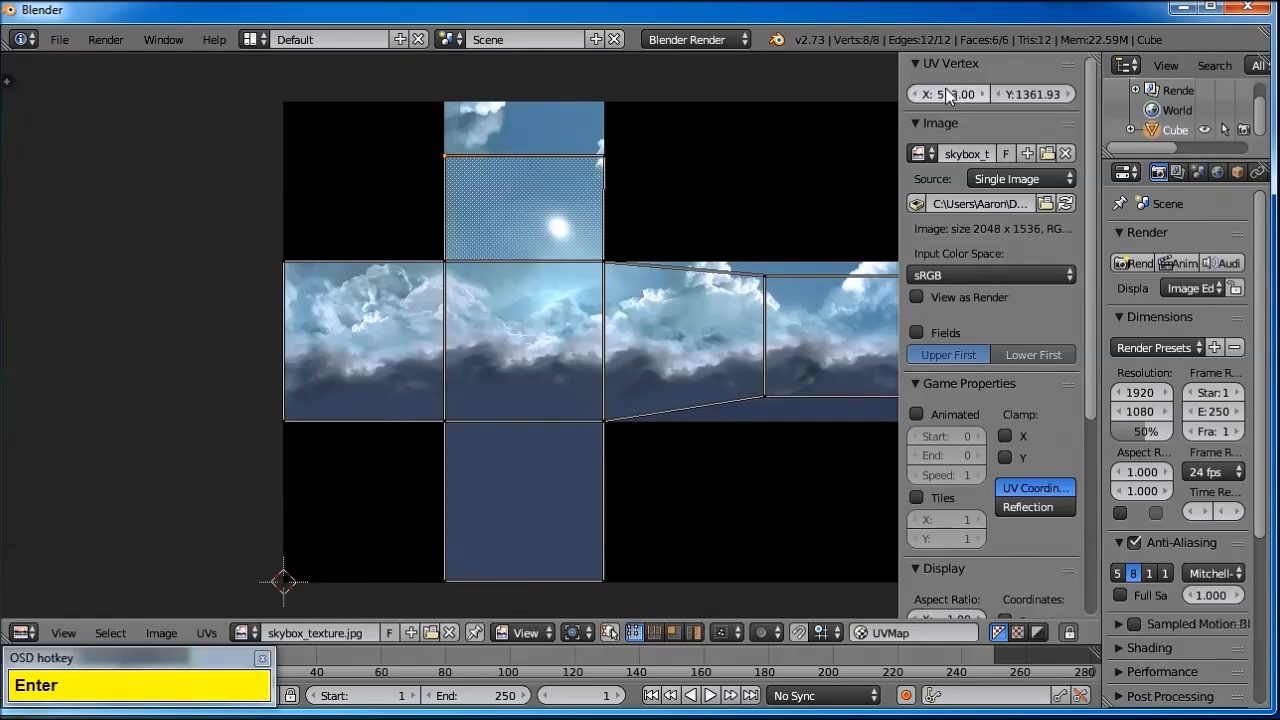
click(1022, 92)
text(1535)
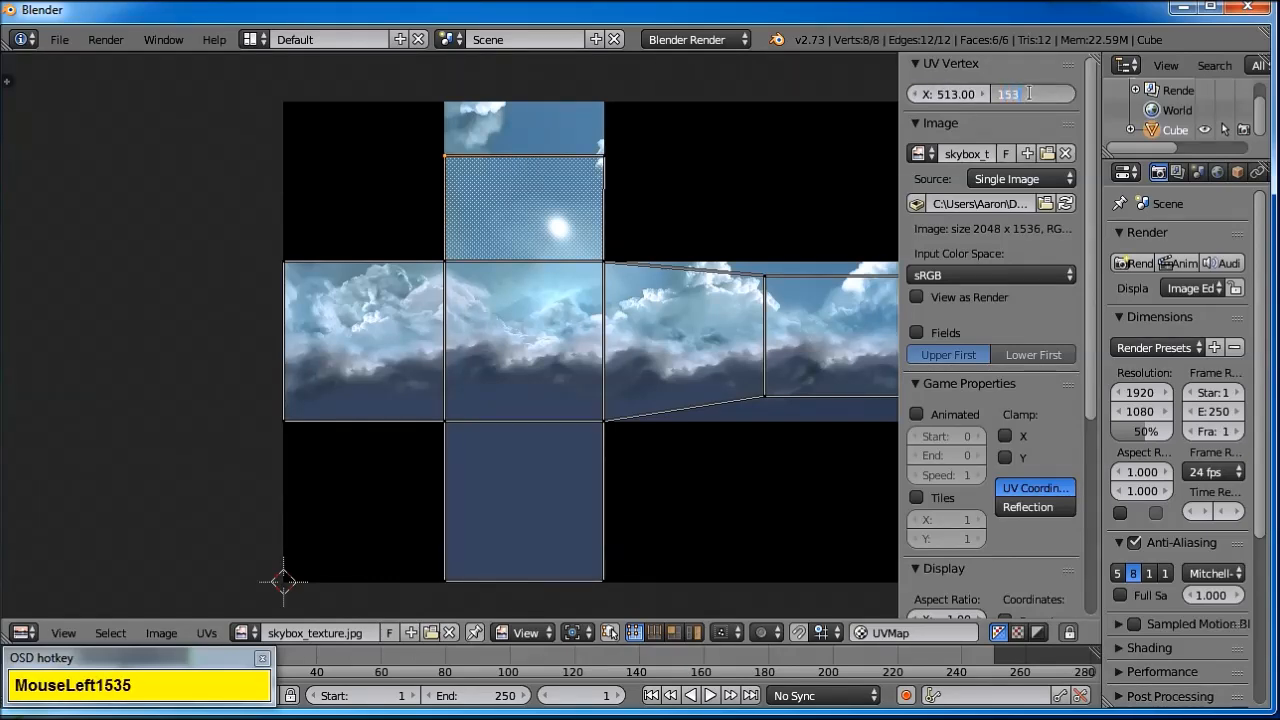
key(Return)
- Set the upper-right corner of the top UV face to X 1023, Y 1535
right_click(603, 155)
click(950, 94)
text(1023)
key(Return)
click(1023, 94)
text(1535)
key(Return)
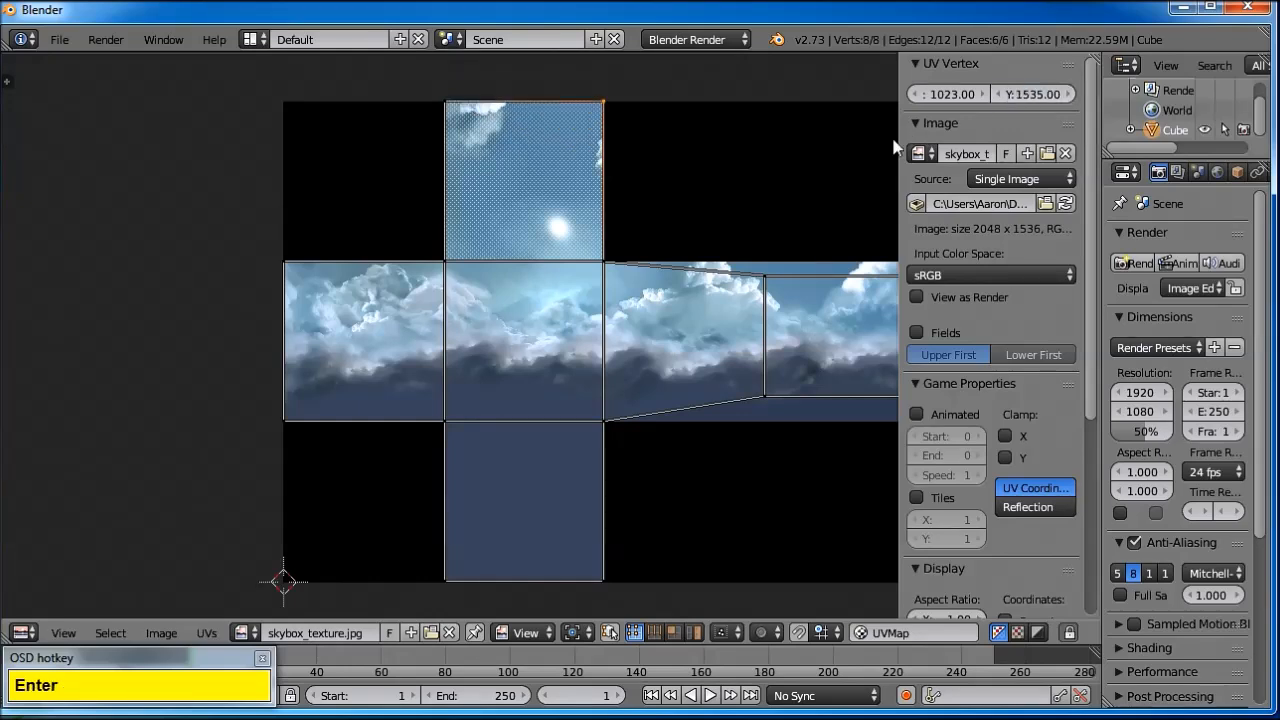
- Set the UV vertex at the upper junction of the third and fourth side faces to X 1535, Y 1023
shift+middle_drag(769, 411, 603, 359)
right_click(616, 265)
click(962, 100)
text(1534)
key(BackSpace)
text(5)
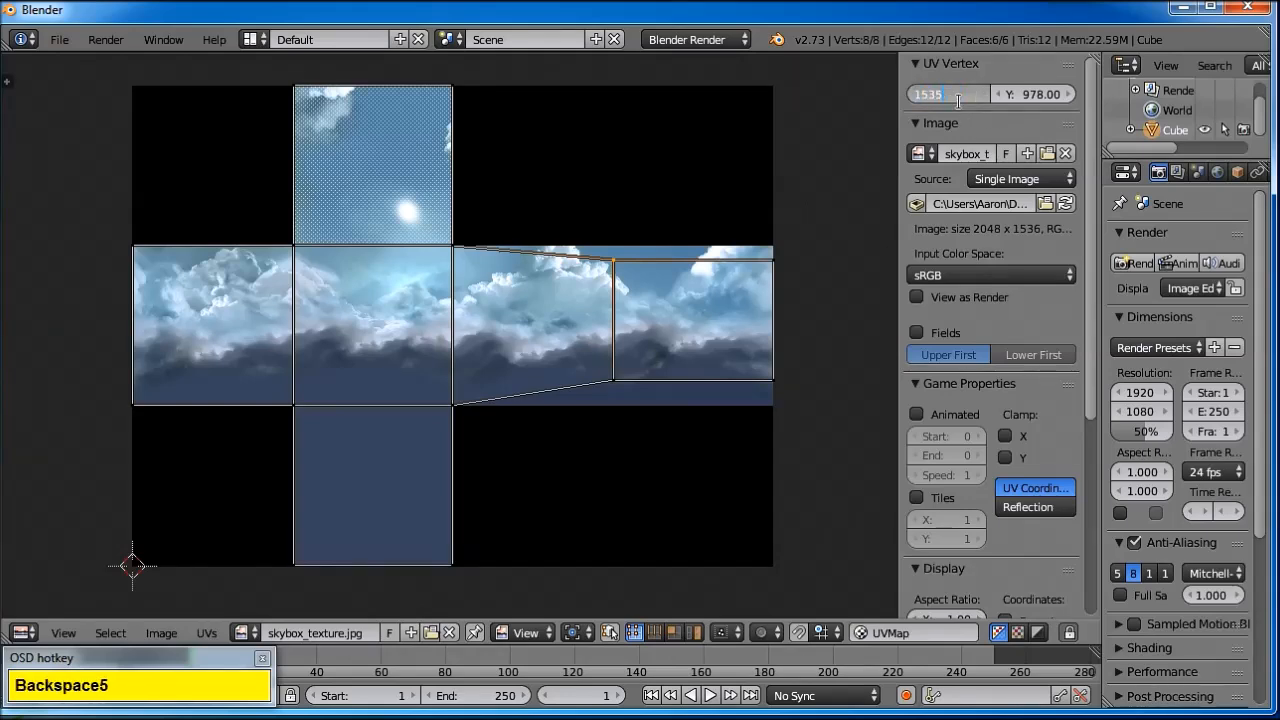
key(Return)
click(1043, 93)
text(12)
key(BackSpace)
text(023)
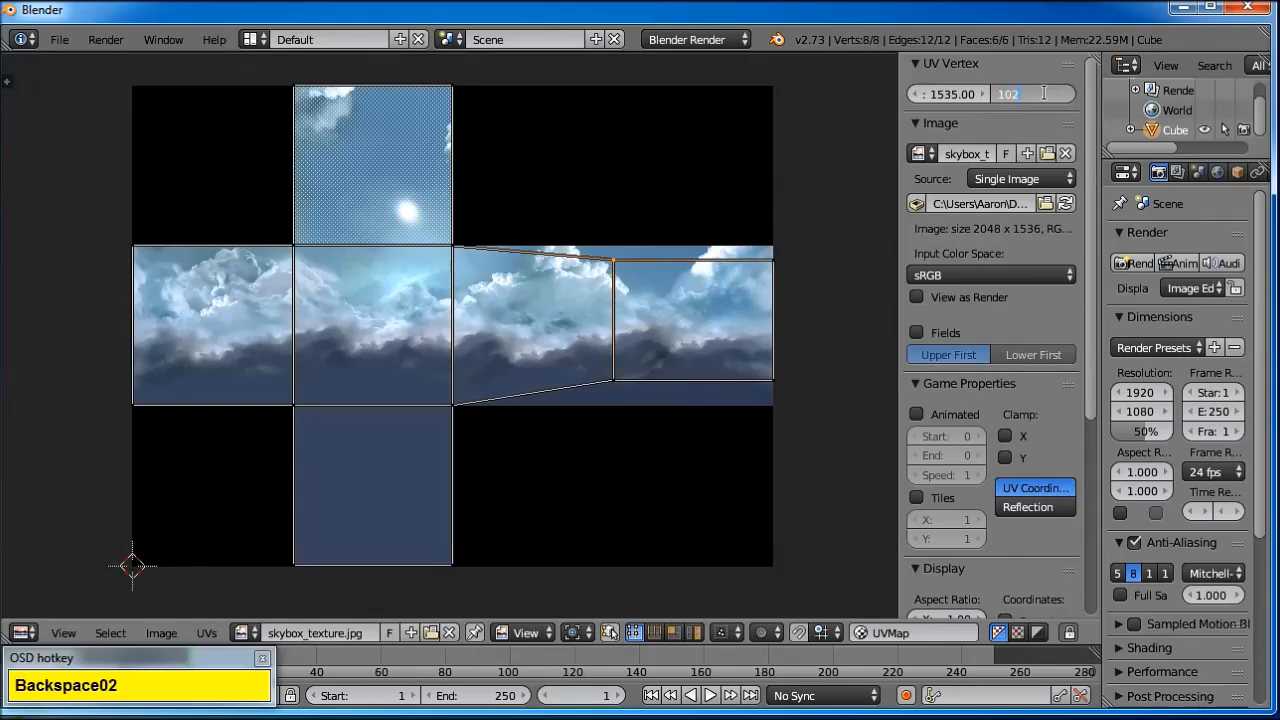
key(Return)
- Set the UV vertex at the lower junction of the third and fourth side faces to X 1535, Y 513
right_click(630, 384)
click(955, 94)
text(15)
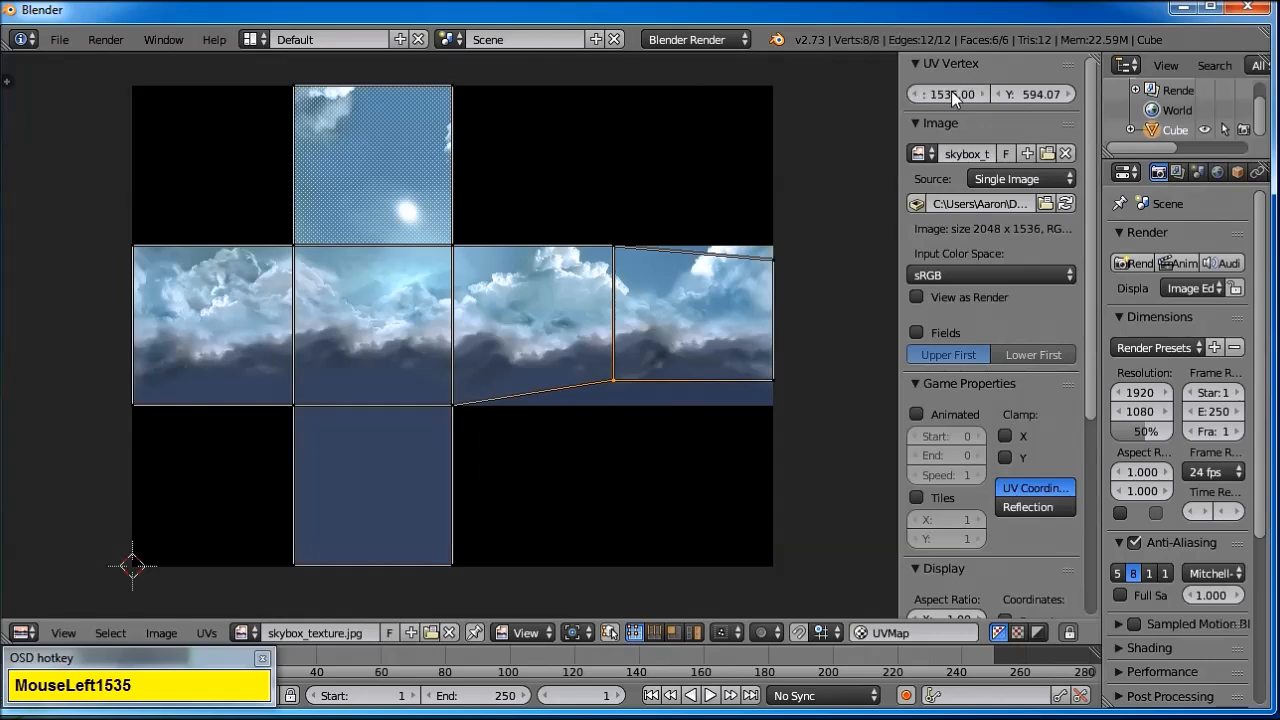
click(1034, 100)
text(51)
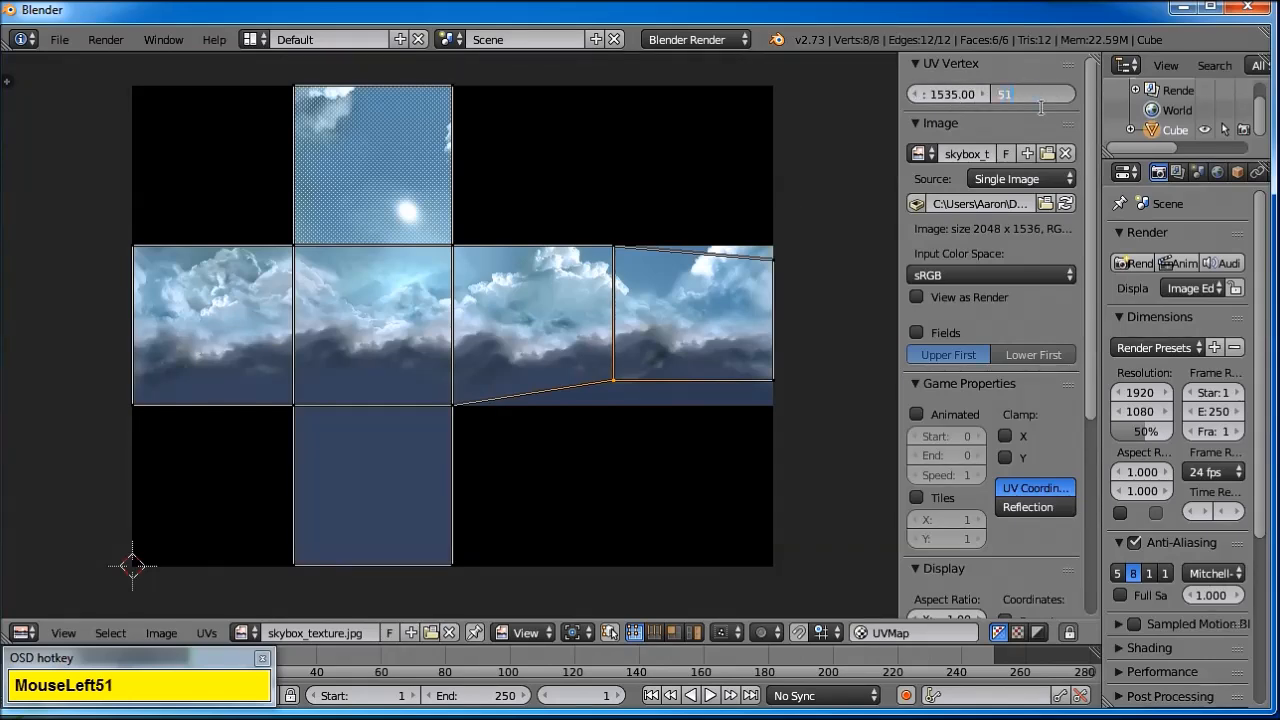
text(2)
key(Return)
- Set the upper outer corner of the rightmost UV face to X 2047, Y 1023
right_click(776, 255)
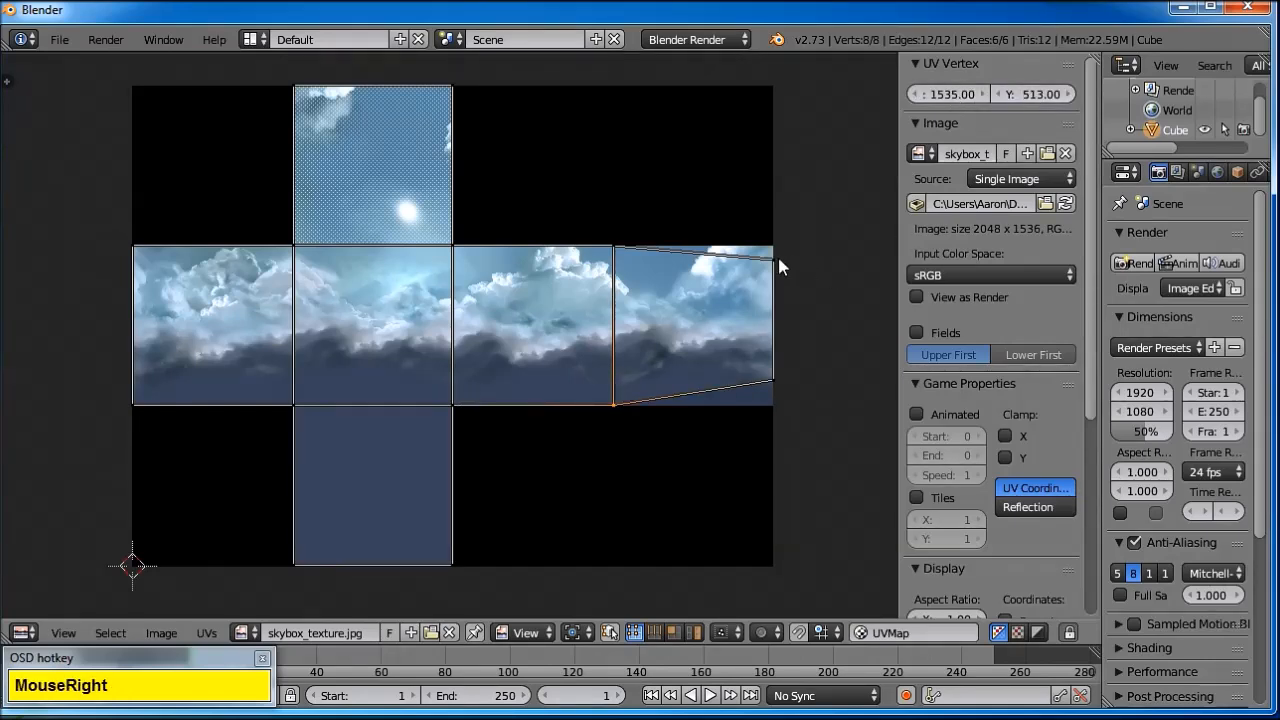
click(973, 97)
text(203)
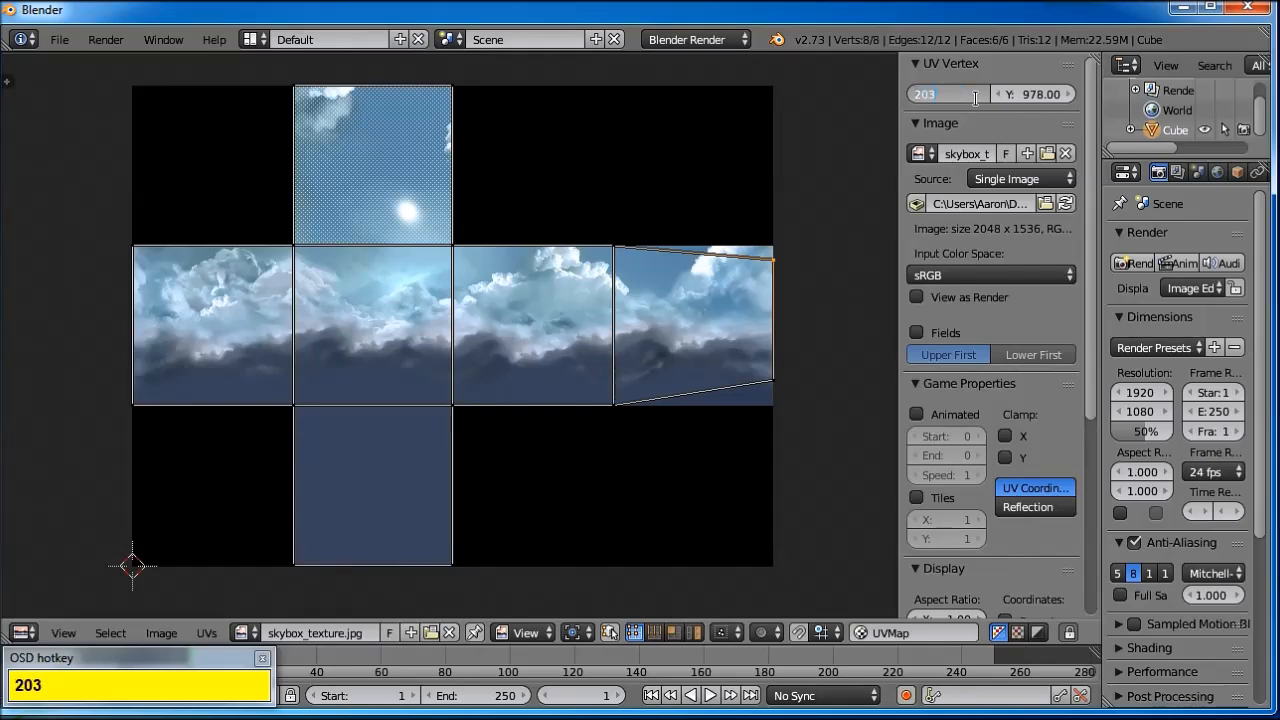
text(7)
key(BackSpace)
key(BackSpace)
text(47)
key(Return)
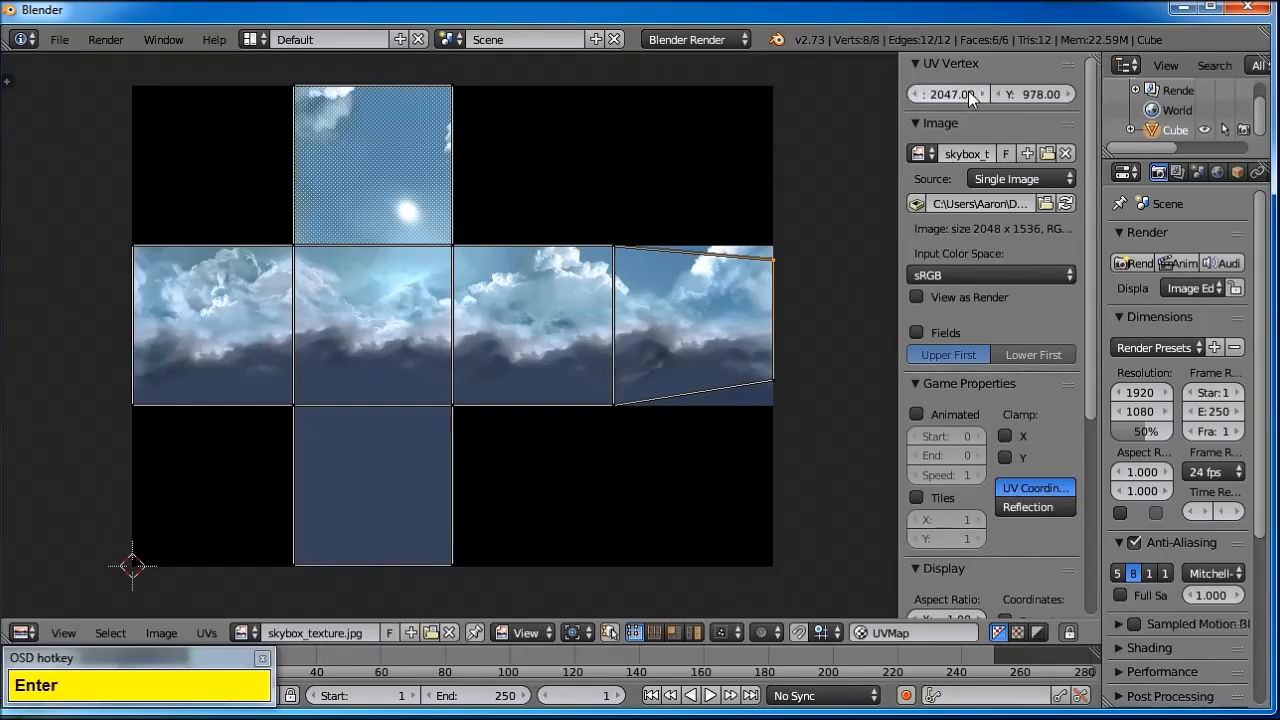
click(1010, 89)
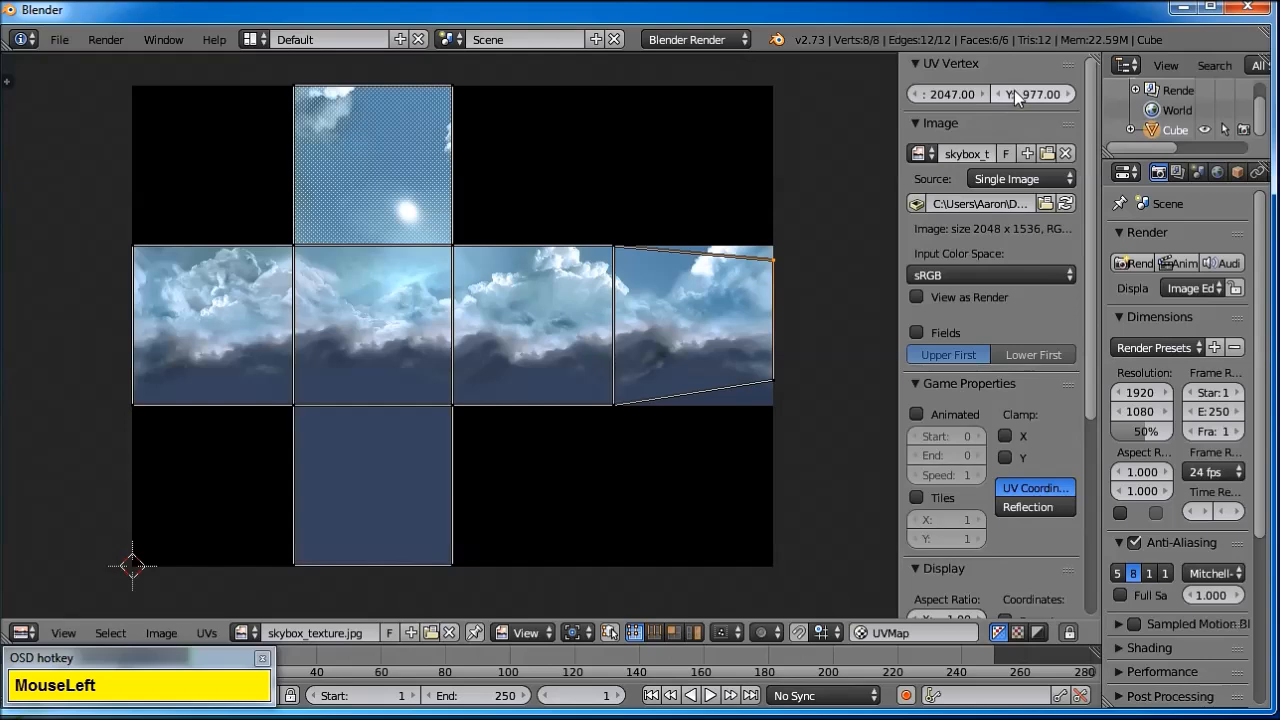
text(102)
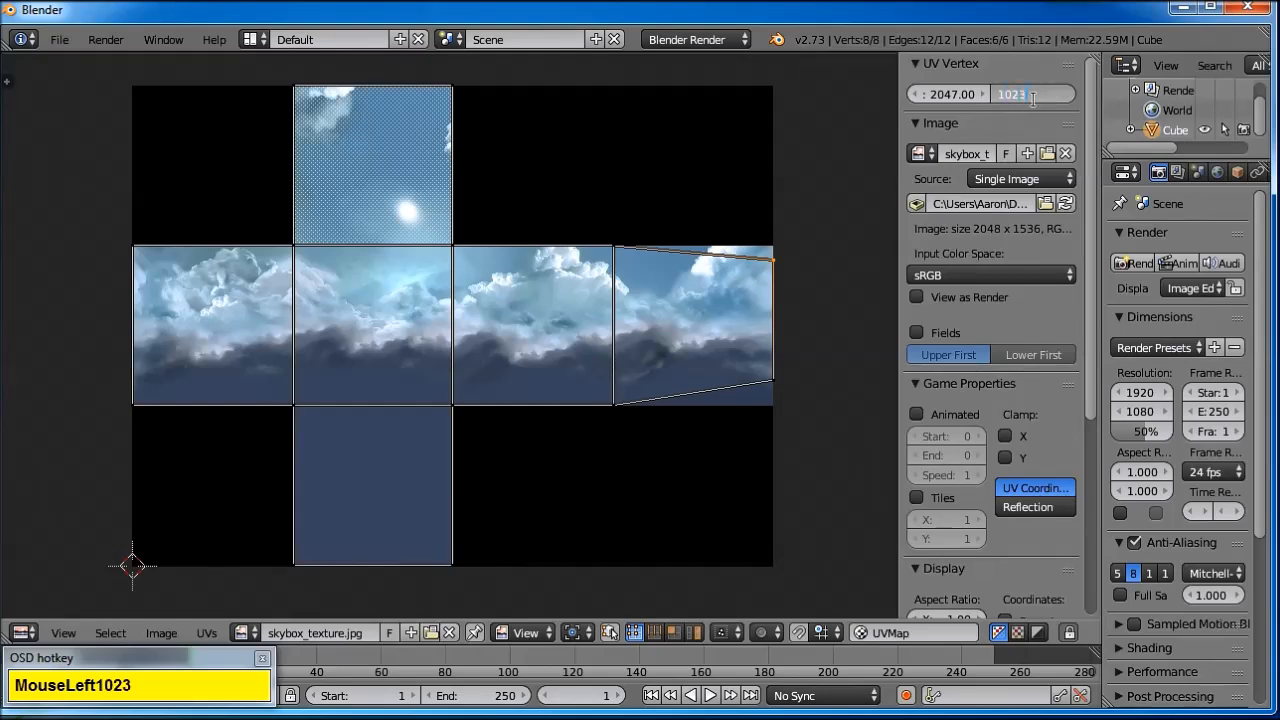
text(3)
key(Return)
- Set the lower outer corner of the rightmost UV face to X 2047, with Y at the lower border of the cloud strip
right_click(774, 379)
click(947, 98)
text(2047)
key(Return)
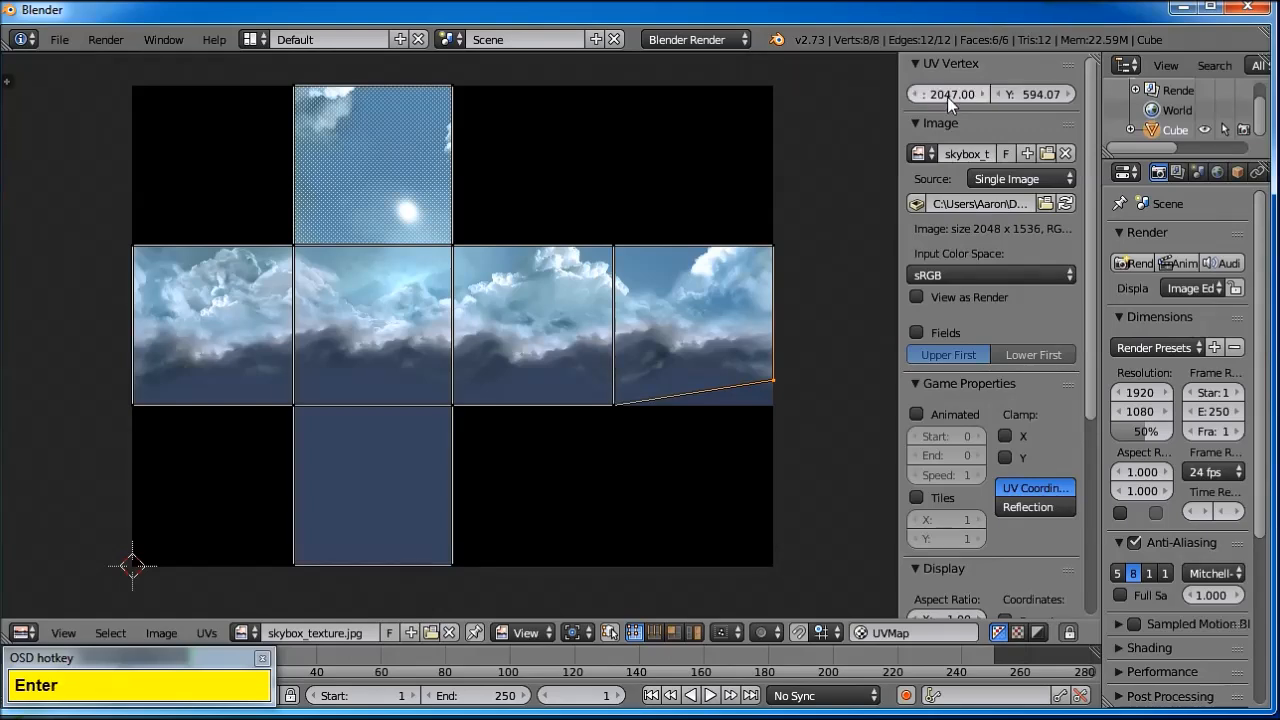
click(1049, 97)
text(5)
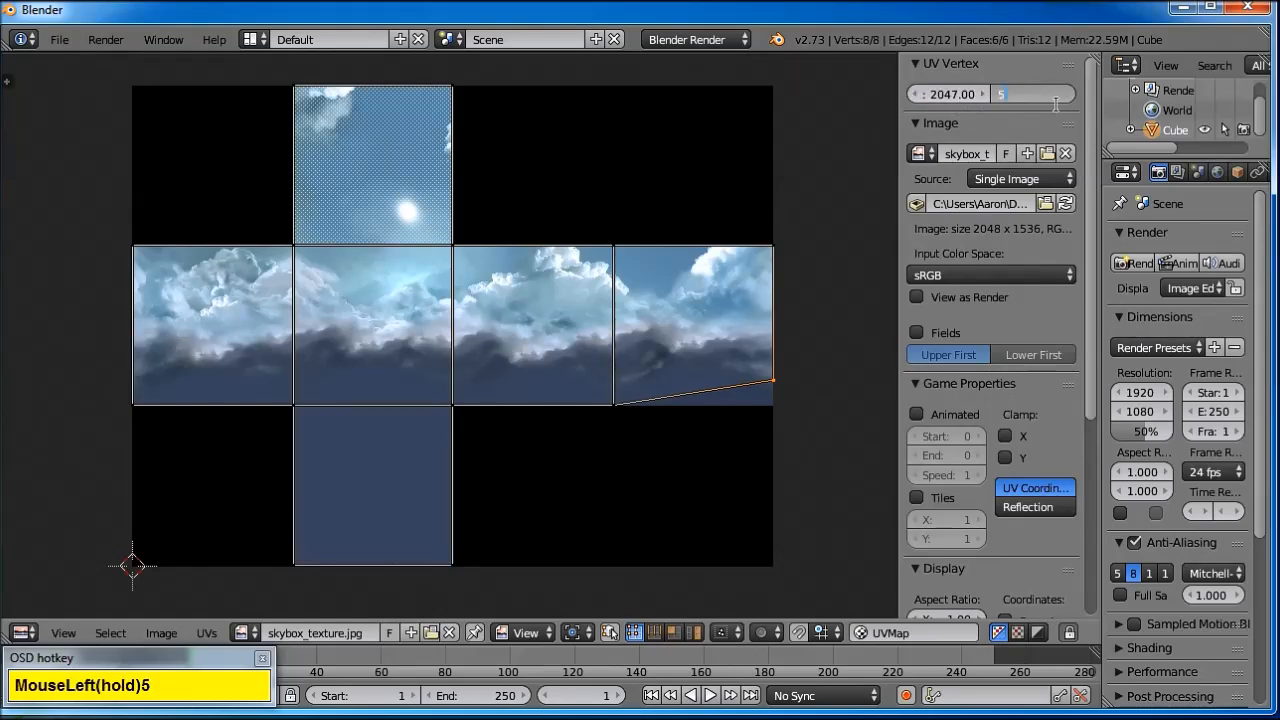
text(12)
key(Return)
- Deselect the UV layout, switch the editor back to the 3D View and return the cube to Object Mode
scroll(605, 350, down, 2)
key(a)
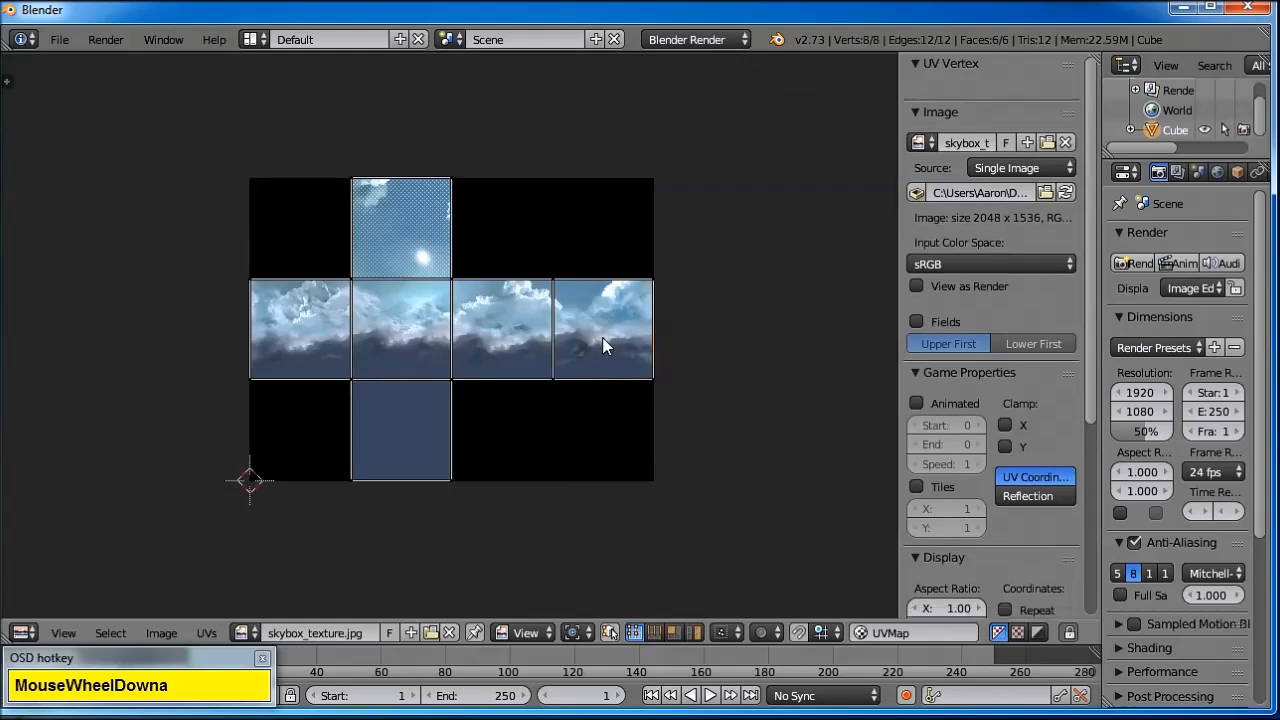
key(a)
key(a)
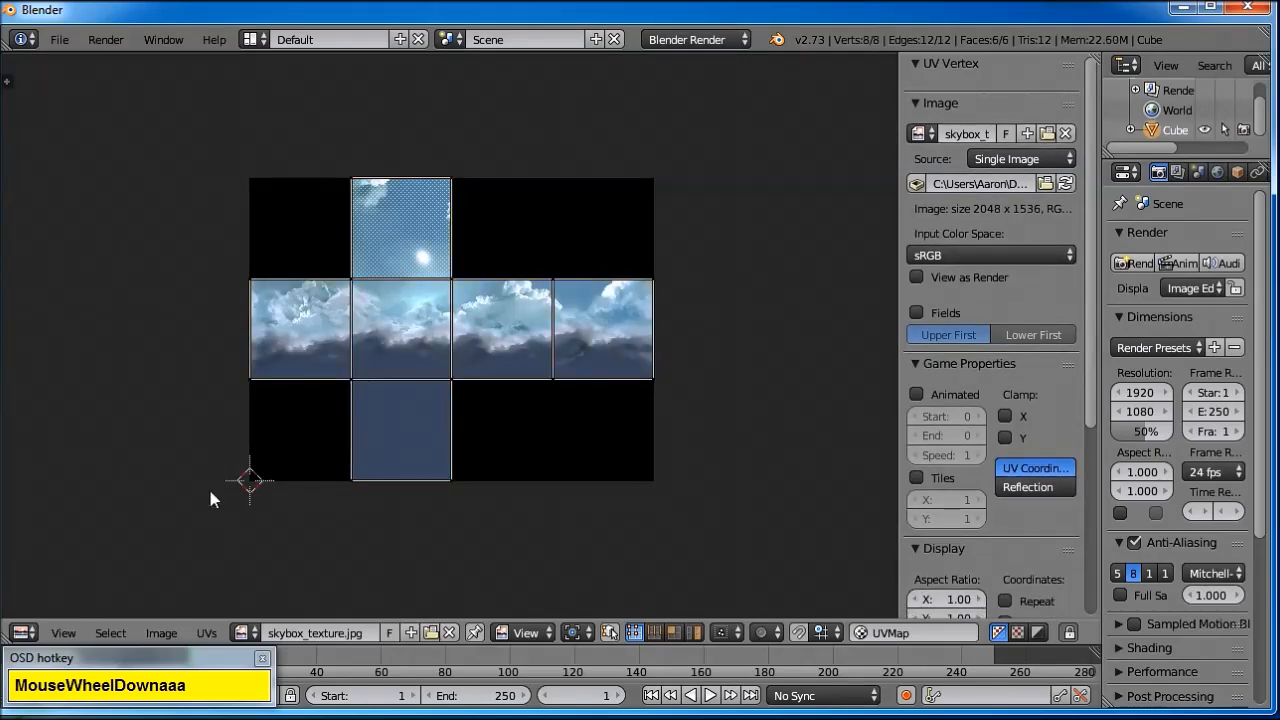
click(22, 632)
click(57, 605)
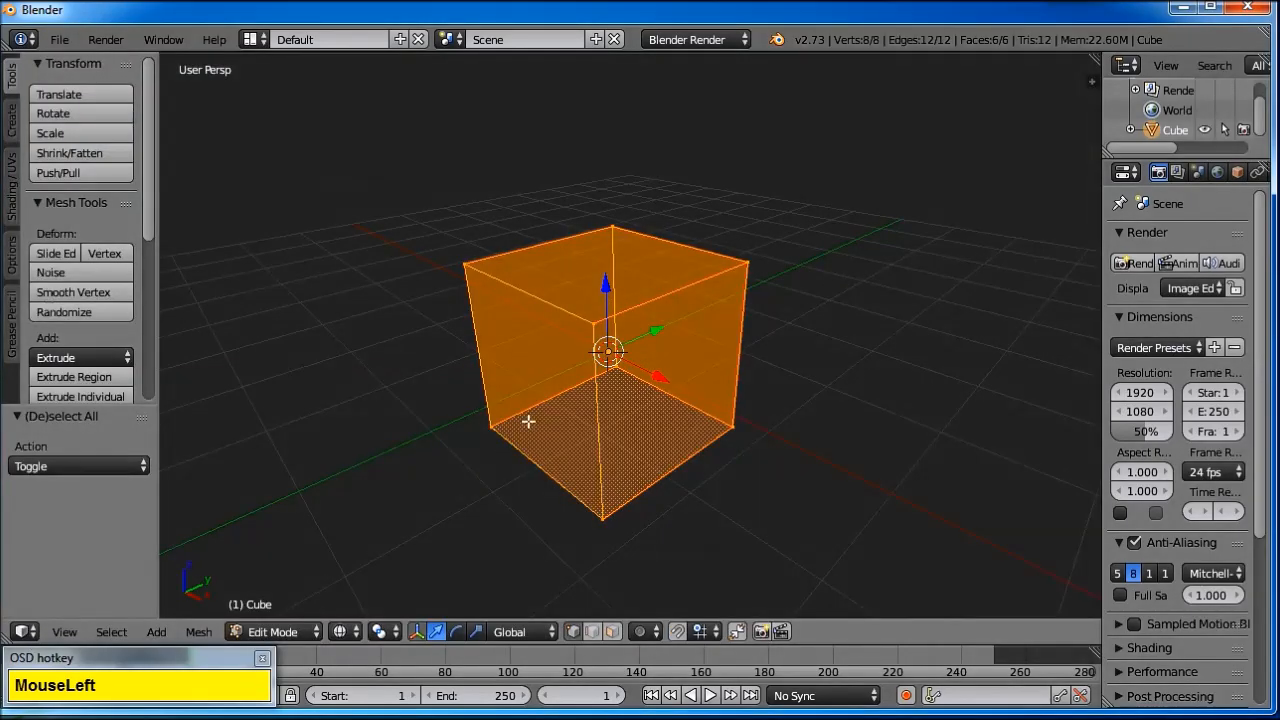
key(Tab)
- Widen the properties area and replace the cube's existing material with a new one
drag(1100, 205, 872, 200)
click(1087, 172)
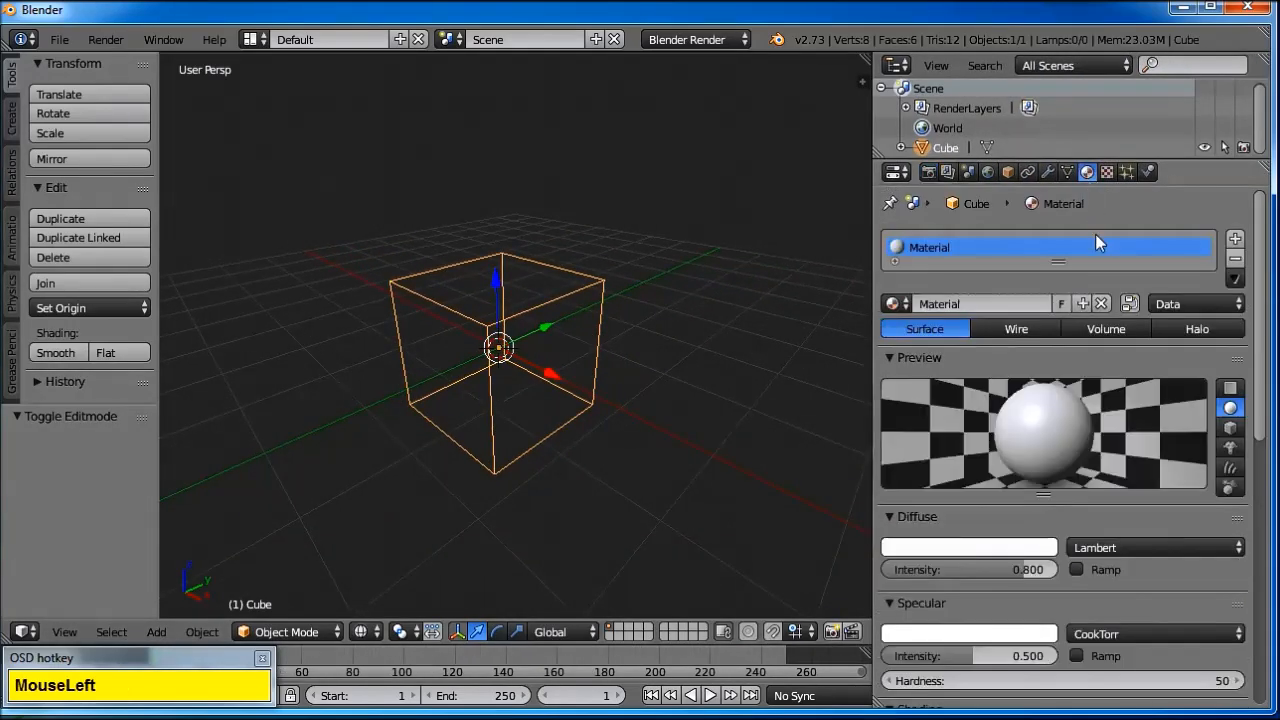
click(1101, 303)
click(1097, 308)
- Set the new material's diffuse intensity to 1.000 and specular intensity to 0.000, and make it Shadeless
scroll(1048, 500, down, 3)
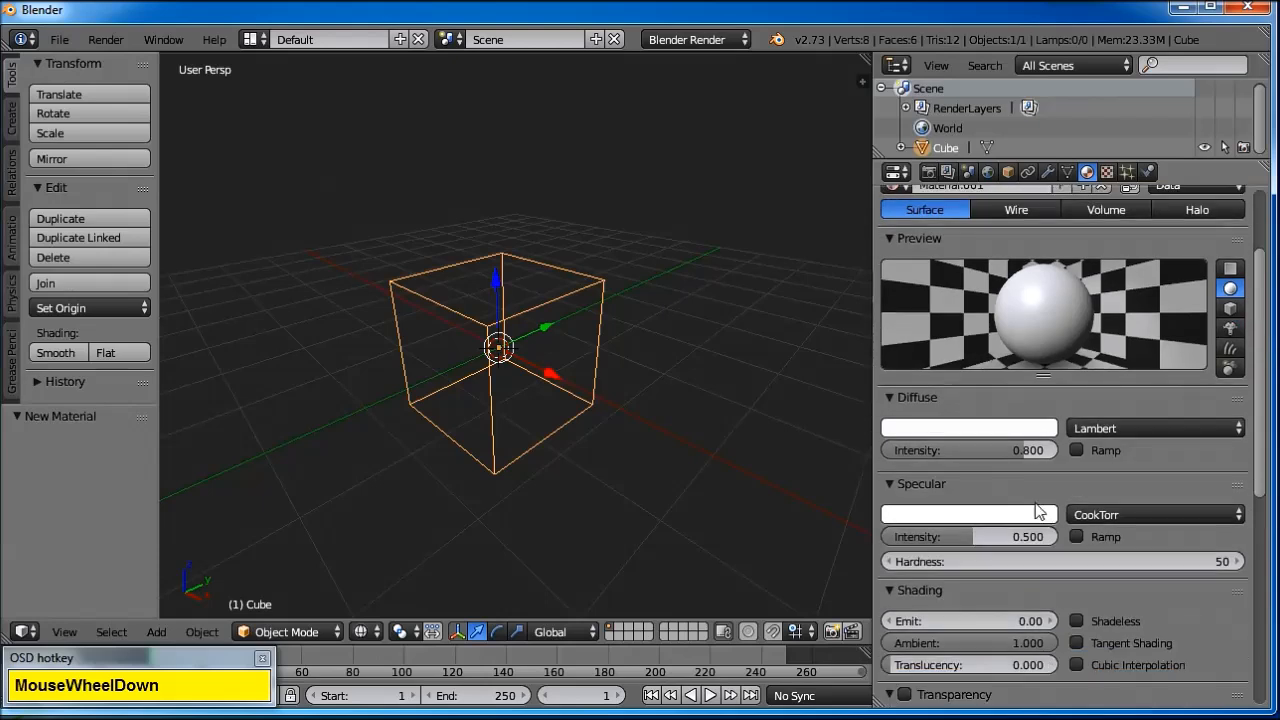
drag(1021, 454, 1059, 450)
drag(1000, 537, 900, 537)
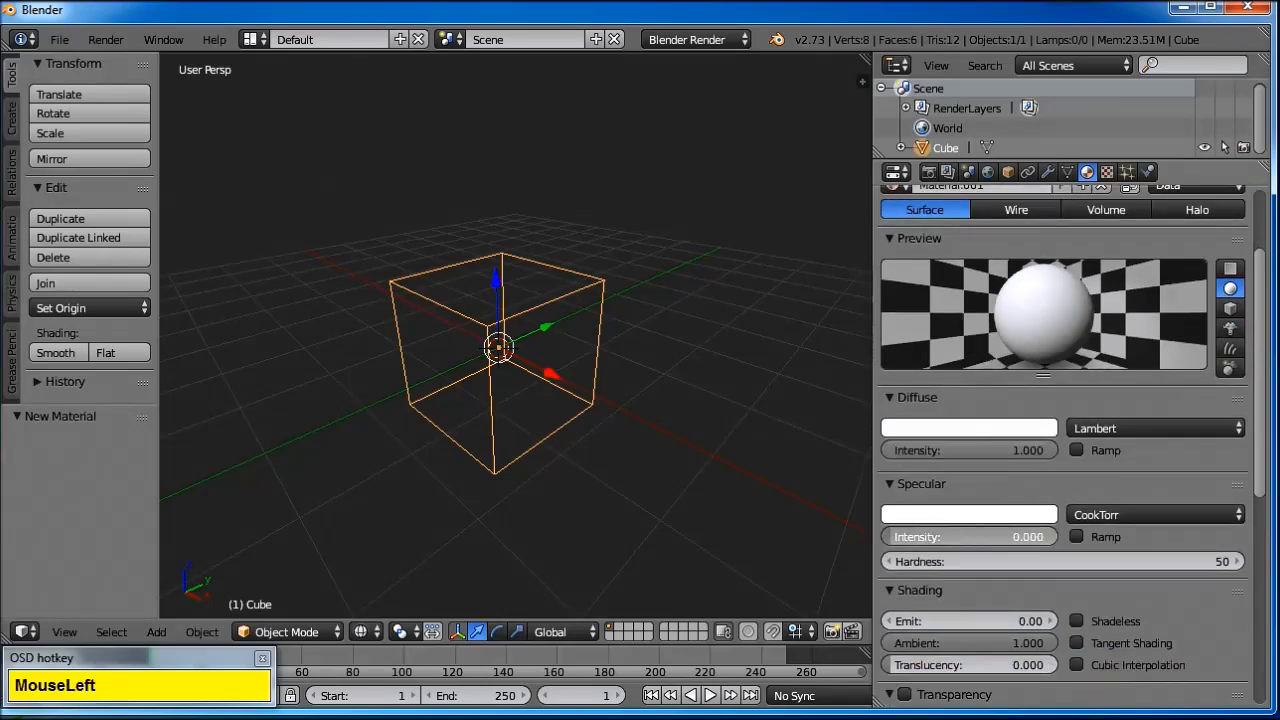
click(1077, 621)
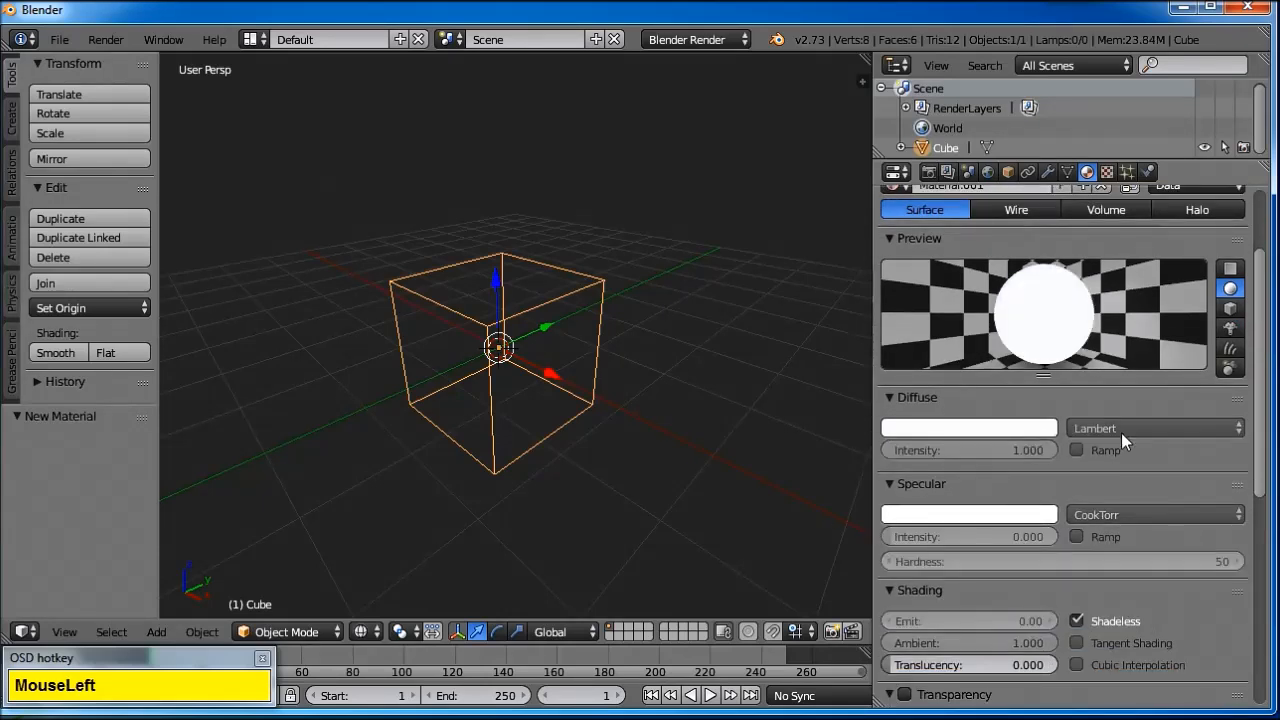
- Add a new image texture to the material and load skybox_texture.jpg from the Textures folder on the Desktop
click(1107, 172)
click(1027, 389)
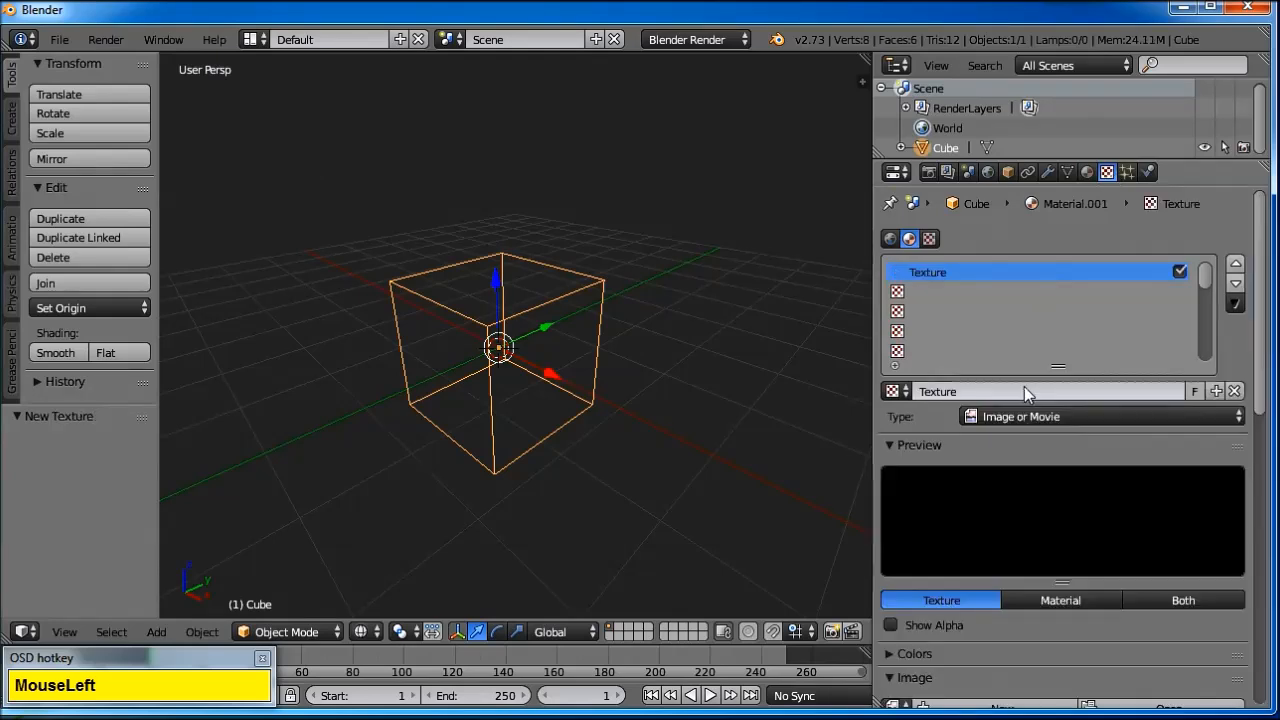
scroll(1100, 358, down, 2)
scroll(1168, 484, down, 4)
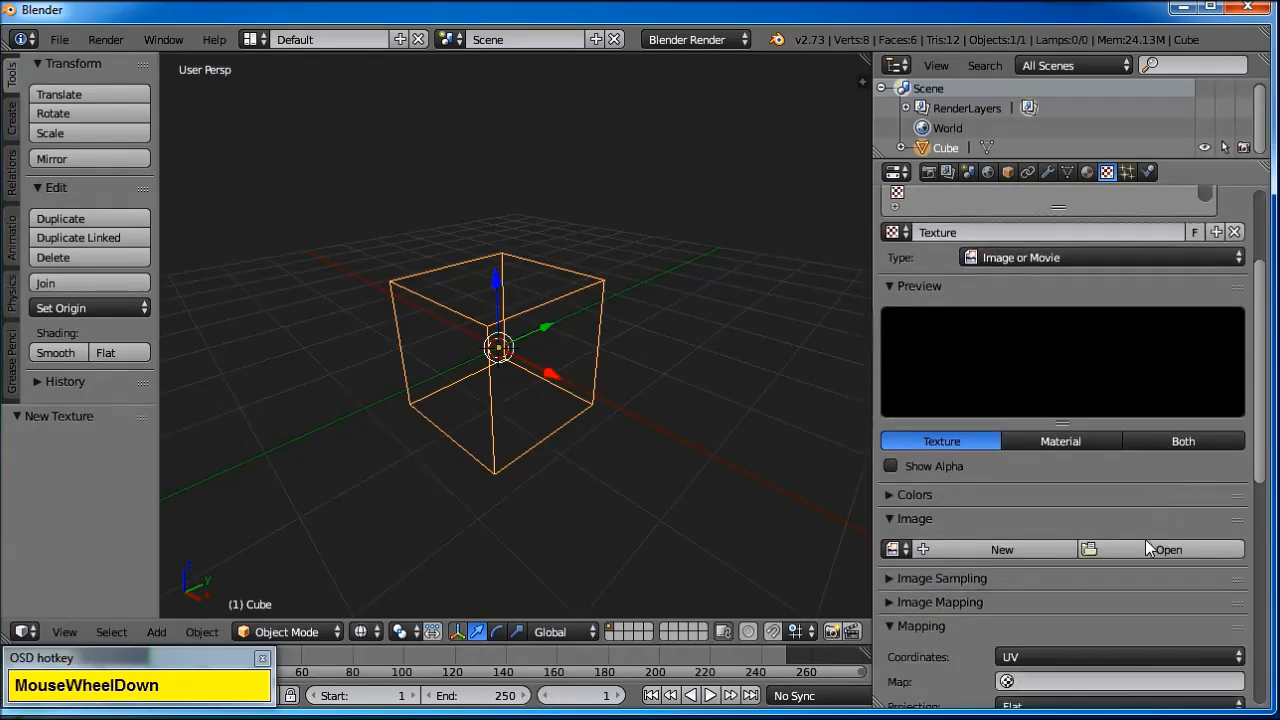
click(1150, 548)
click(84, 247)
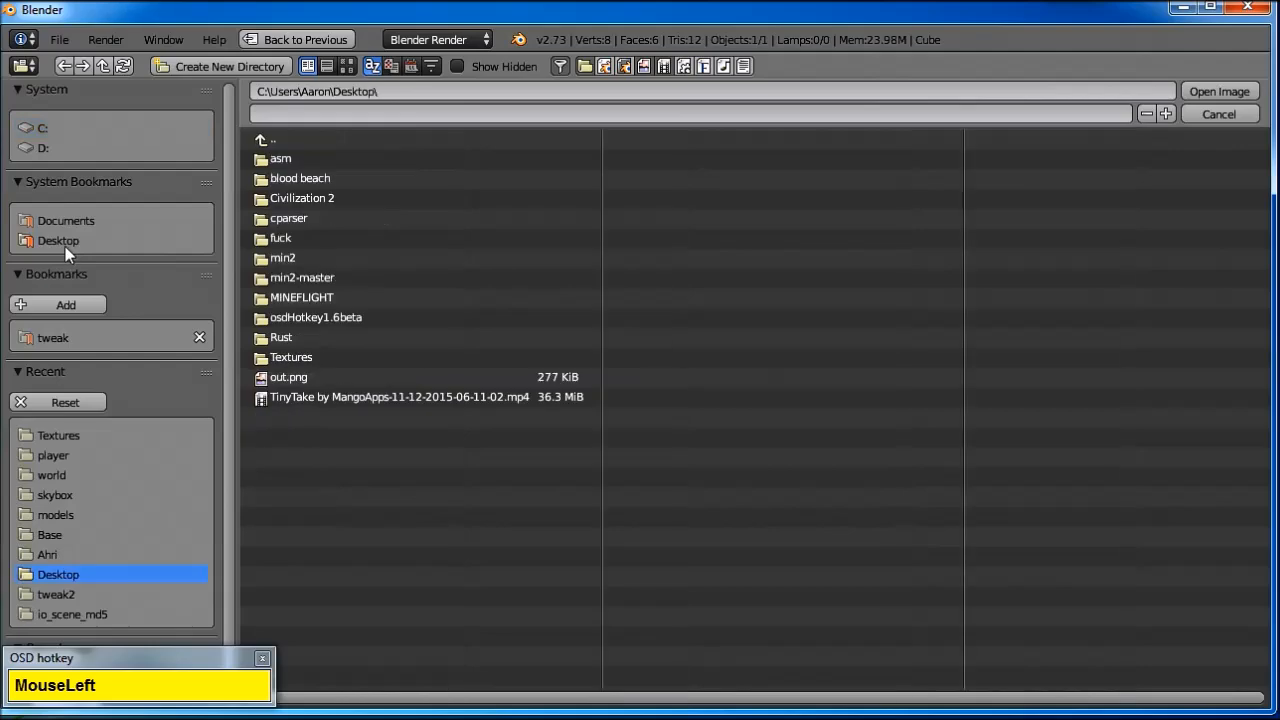
click(285, 353)
double_click(323, 157)
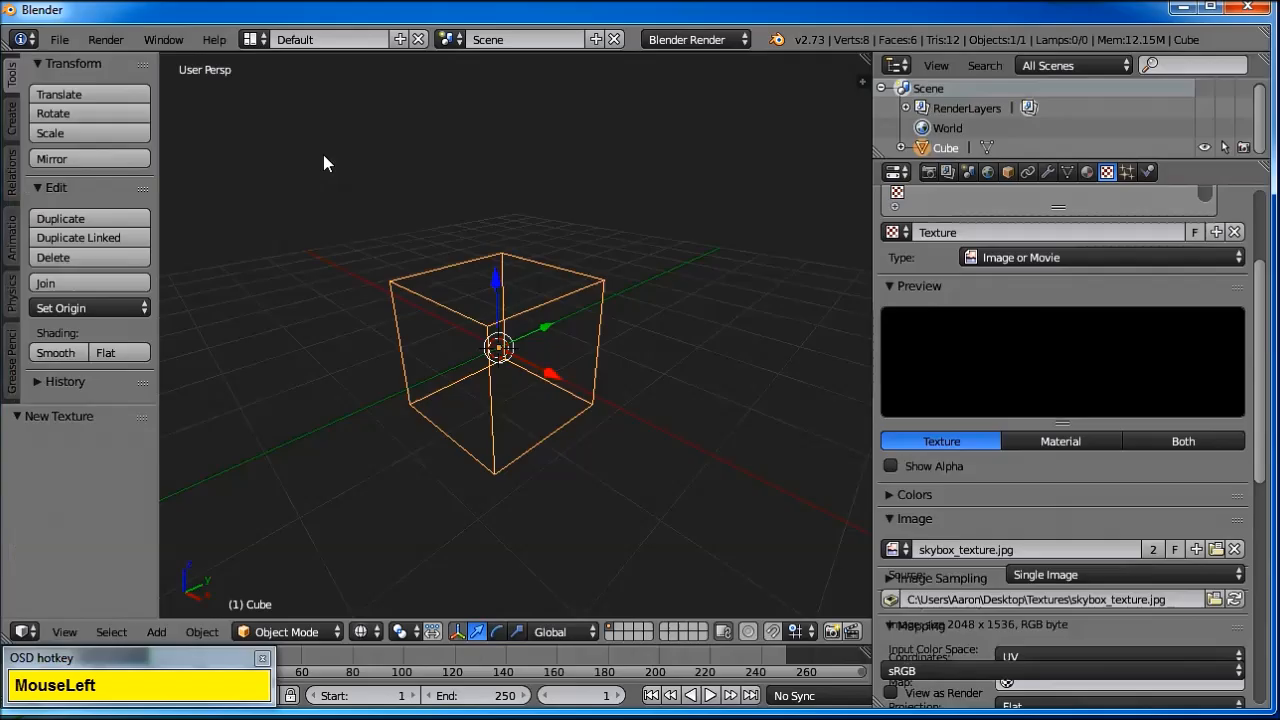
- Map the skybox texture to the UVMap coordinates and change the viewport shading to Texture
scroll(1164, 345, down, 10)
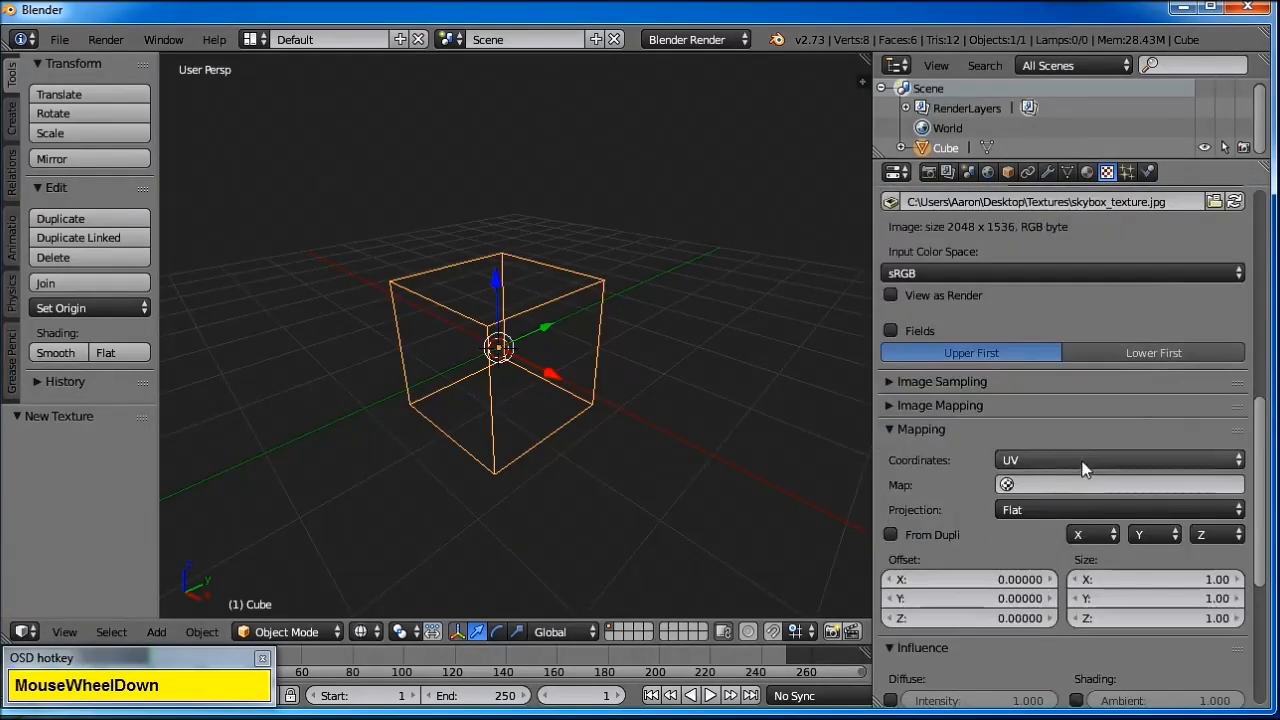
click(1040, 484)
click(1043, 513)
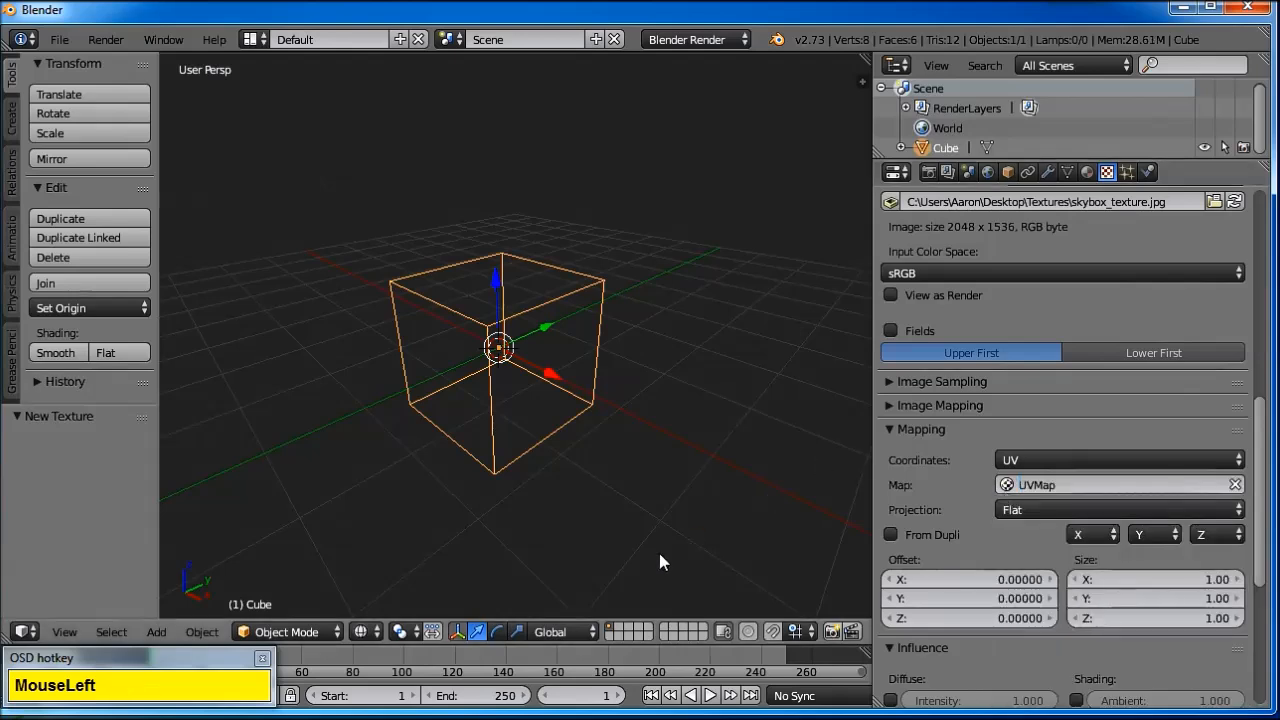
click(365, 631)
click(395, 550)
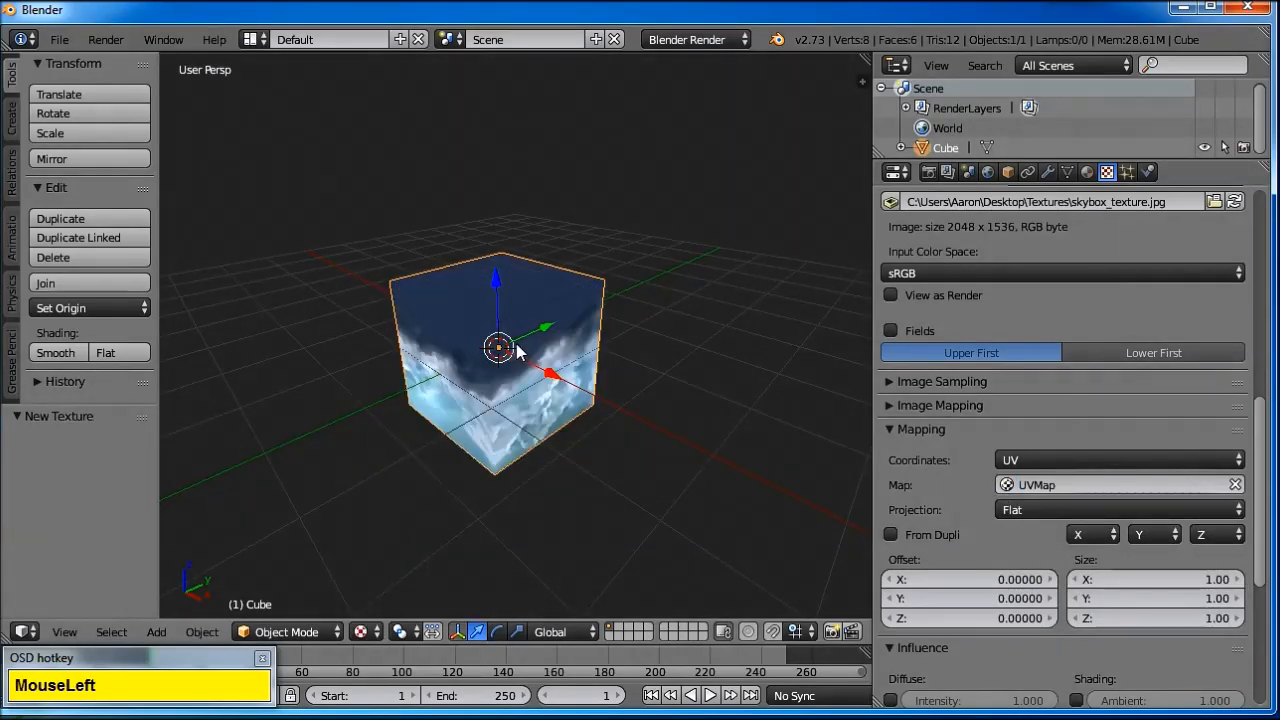
- Rotate the cube 180° about the X axis and recalculate its normals to face inside, ending in Object Mode
key(r)
text(x)
text(180)
key(Return)
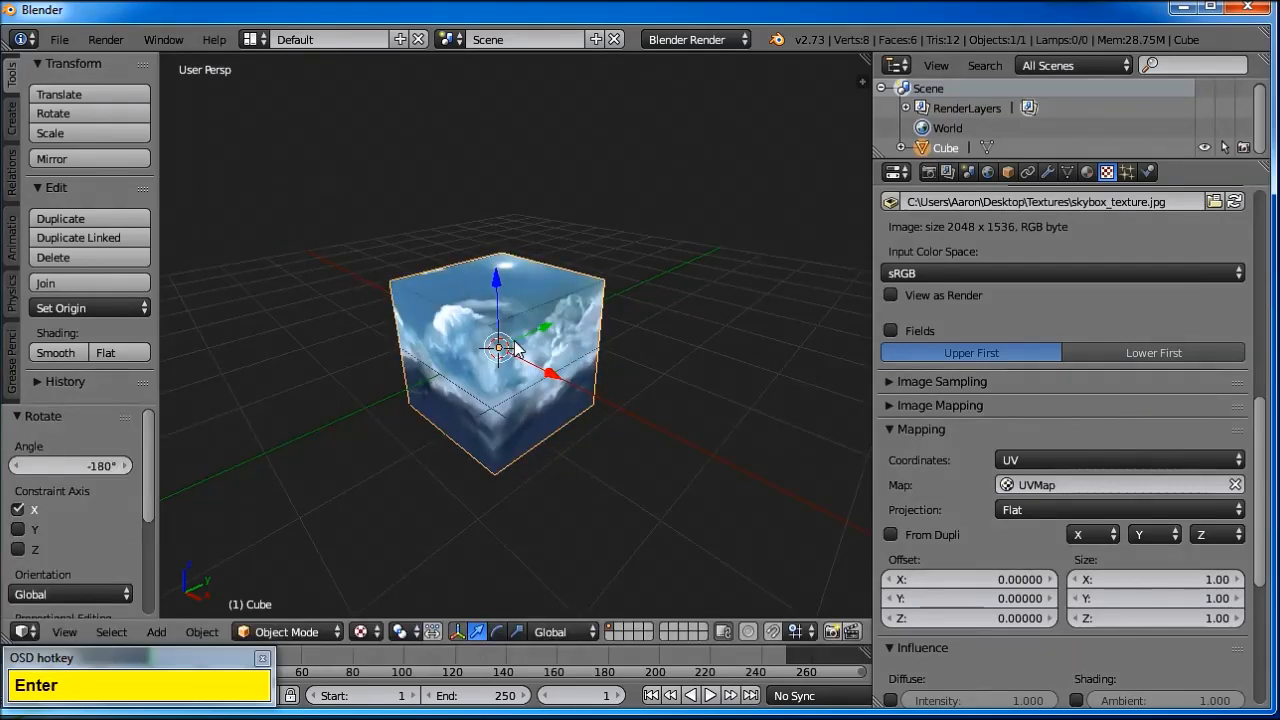
key(Tab)
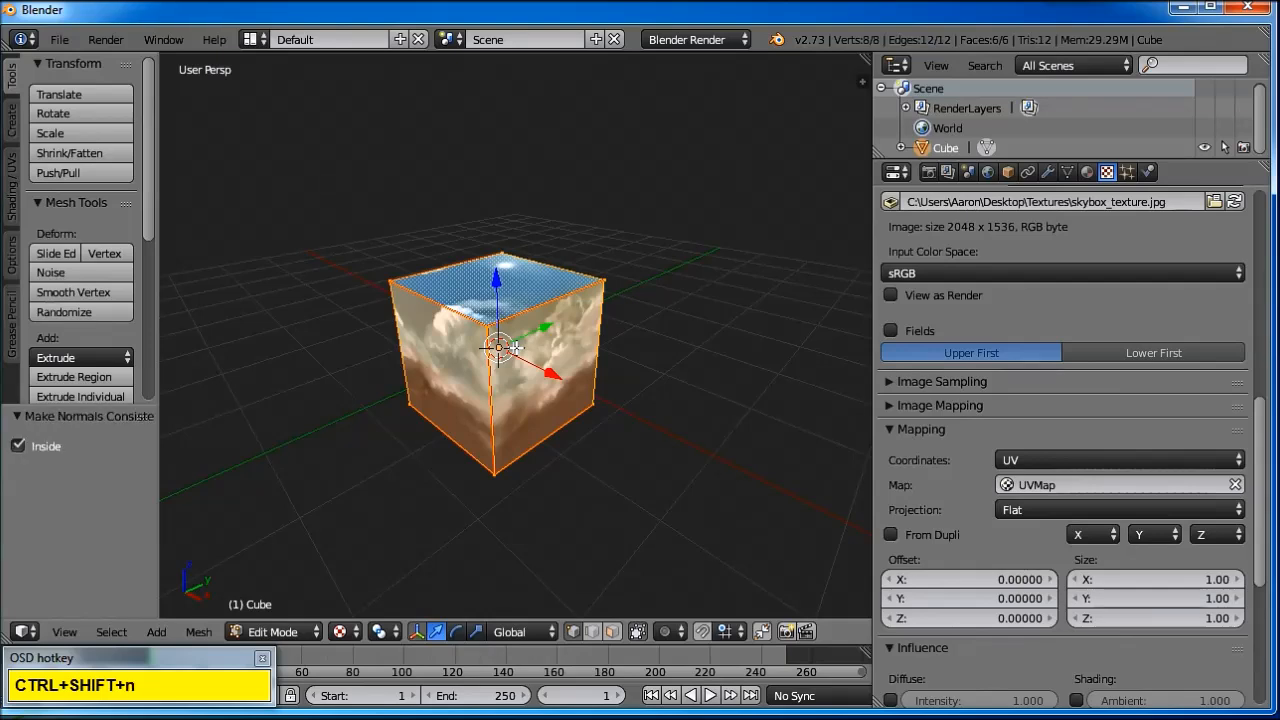
key(Tab)
- In the viewport's shading settings, turn on Shadeless, set the material mode to GLSL and enable Backface Culling
drag(862, 81, 630, 154)
scroll(731, 309, down, 2)
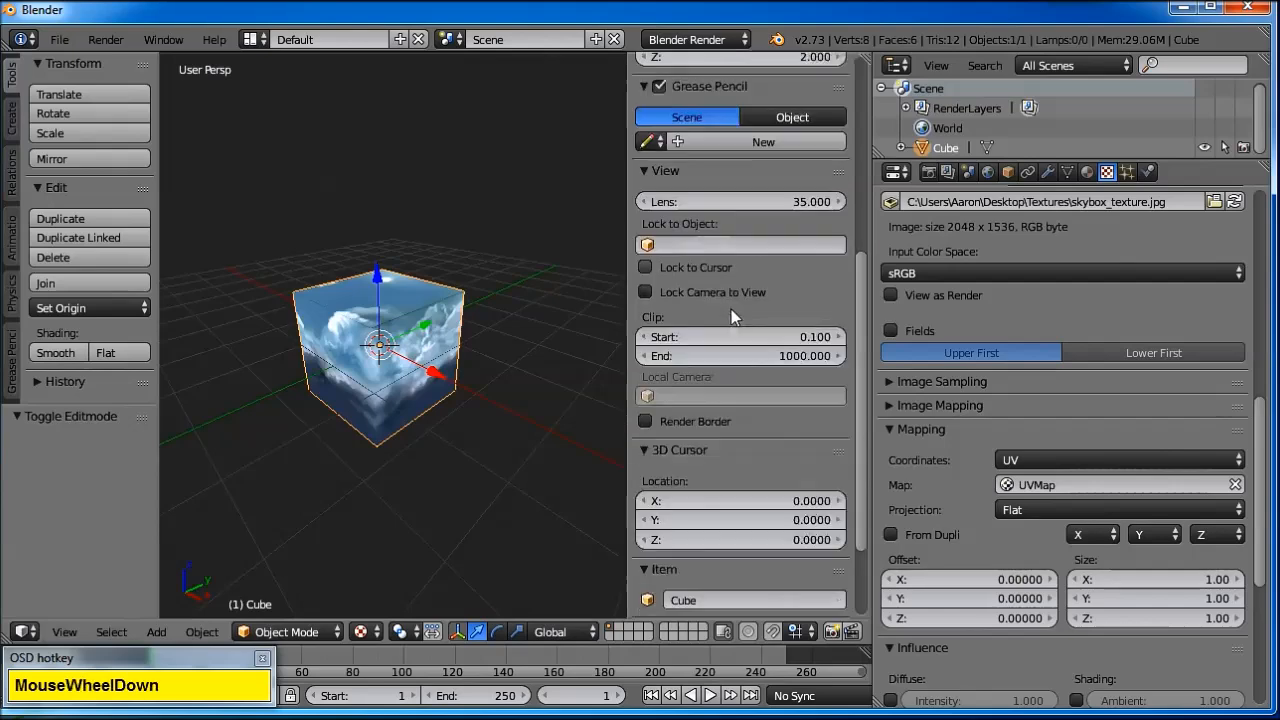
scroll(731, 311, down, 3)
click(655, 531)
scroll(660, 528, down, 2)
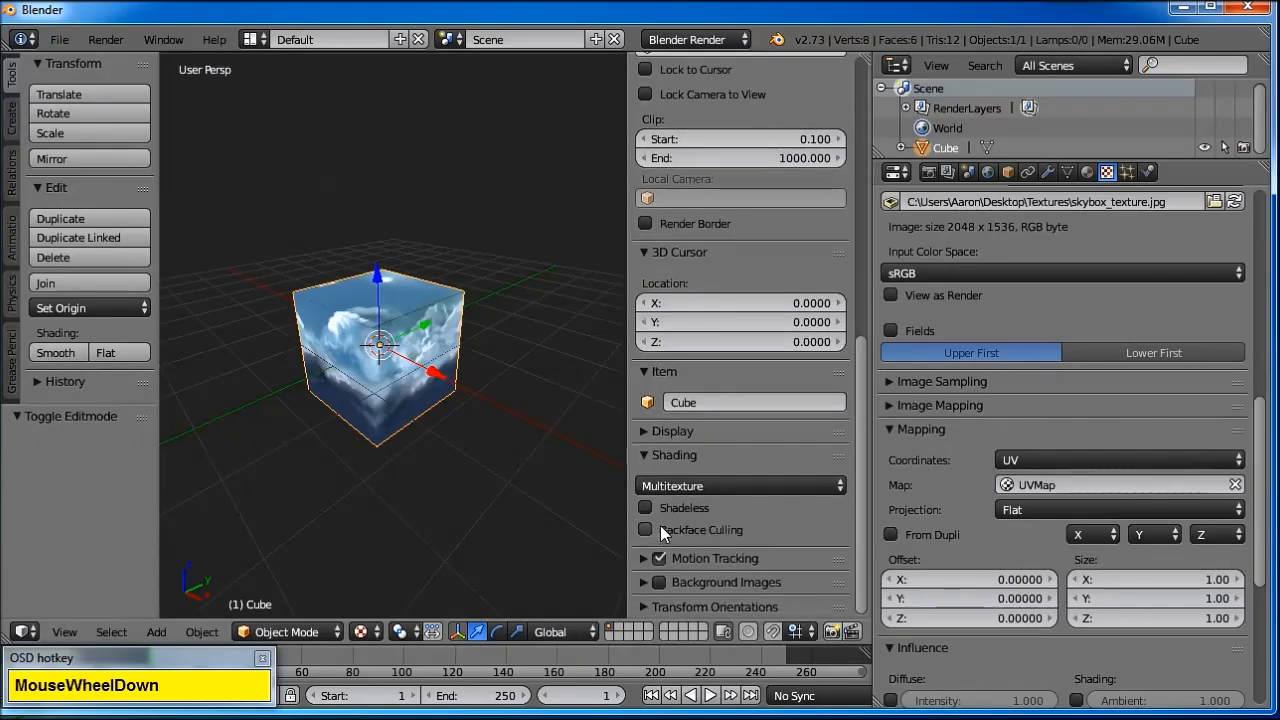
click(662, 488)
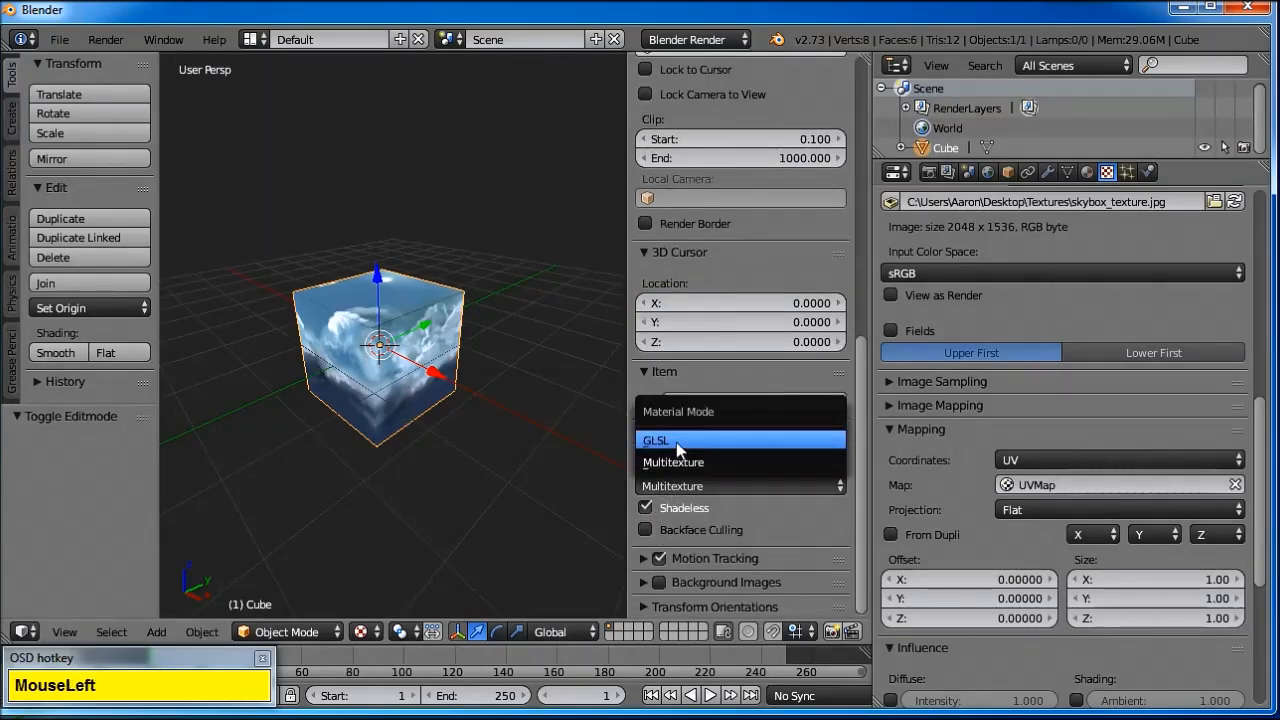
click(674, 442)
click(645, 507)
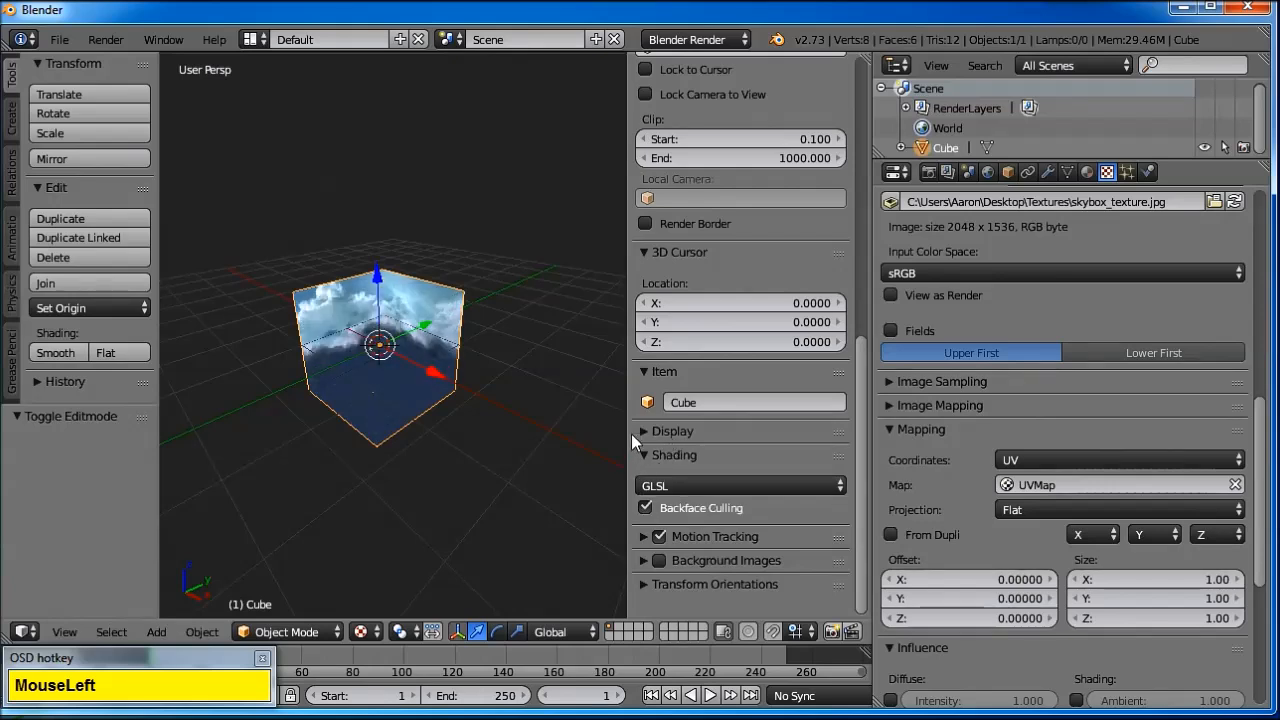
drag(632, 422, 868, 374)
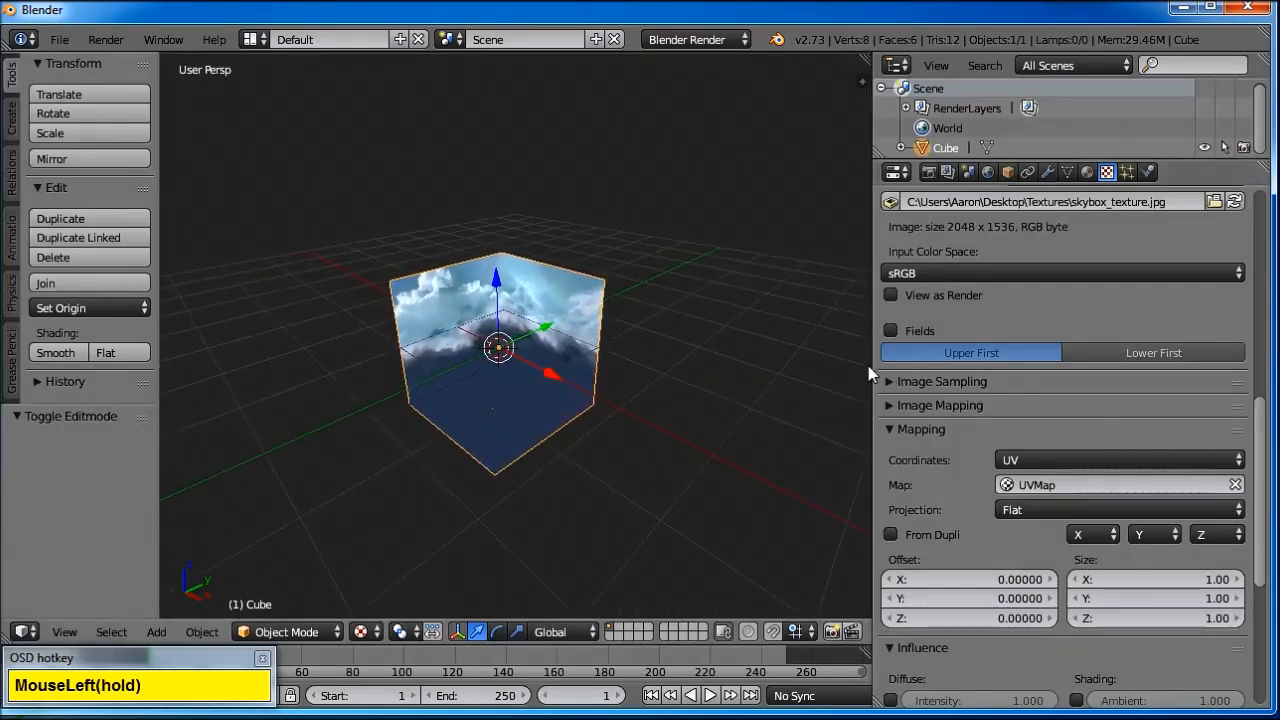
- Center and enlarge the 3D View, and examine the sky texture and its seams inside the cube from several angles
scroll(506, 435, up, 1)
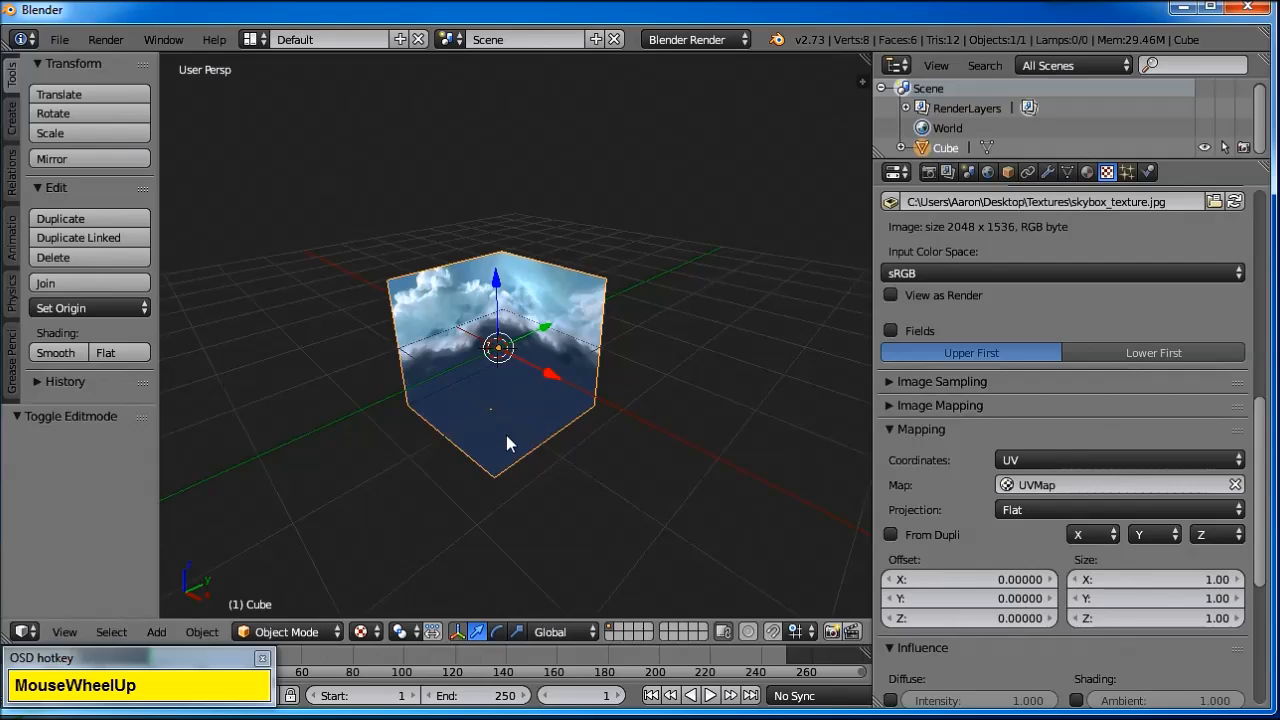
key(shift+c)
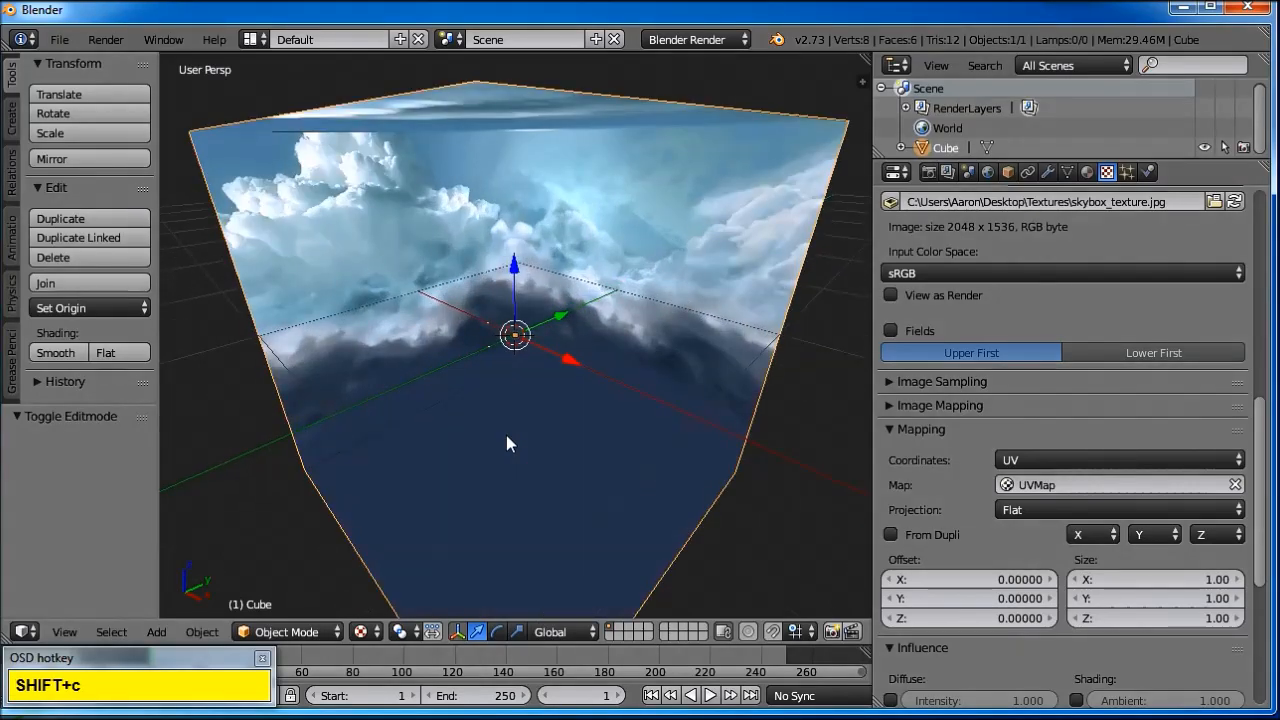
scroll(560, 474, up, 5)
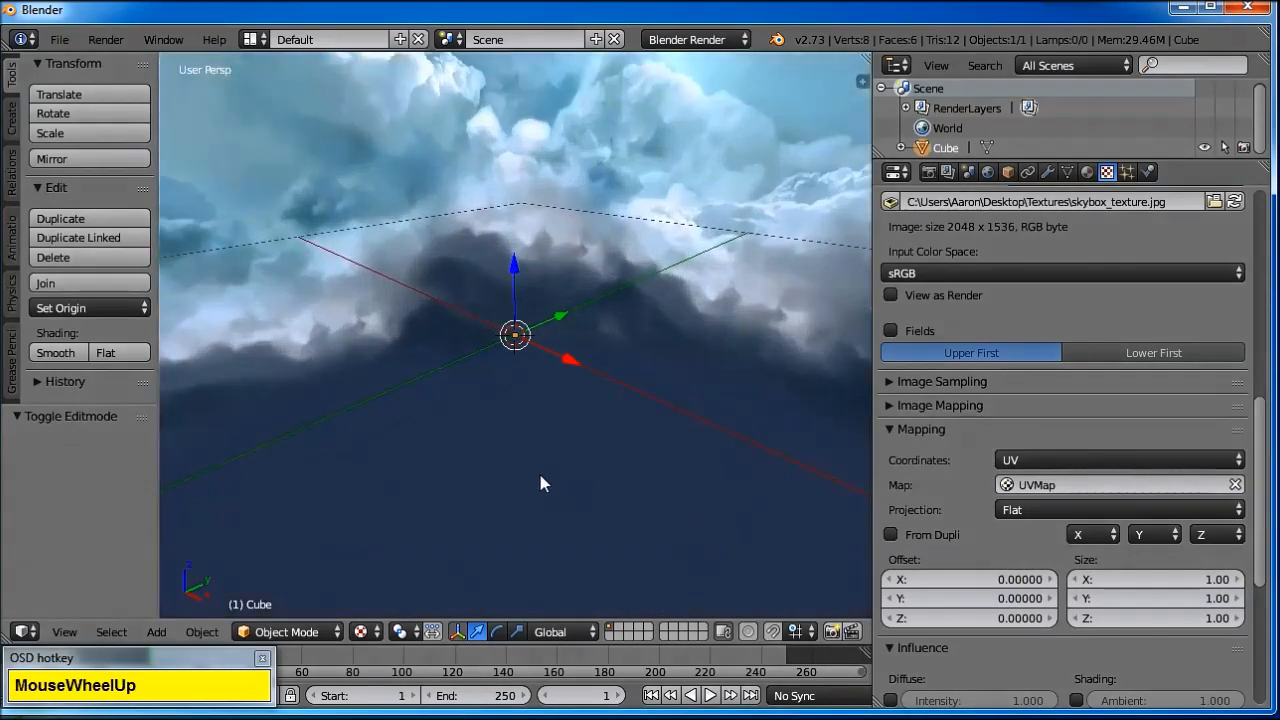
drag(873, 290, 1214, 260)
middle_drag(666, 297, 689, 154)
scroll(685, 152, down, 2)
scroll(679, 227, down, 4)
middle_drag(680, 231, 837, 309)
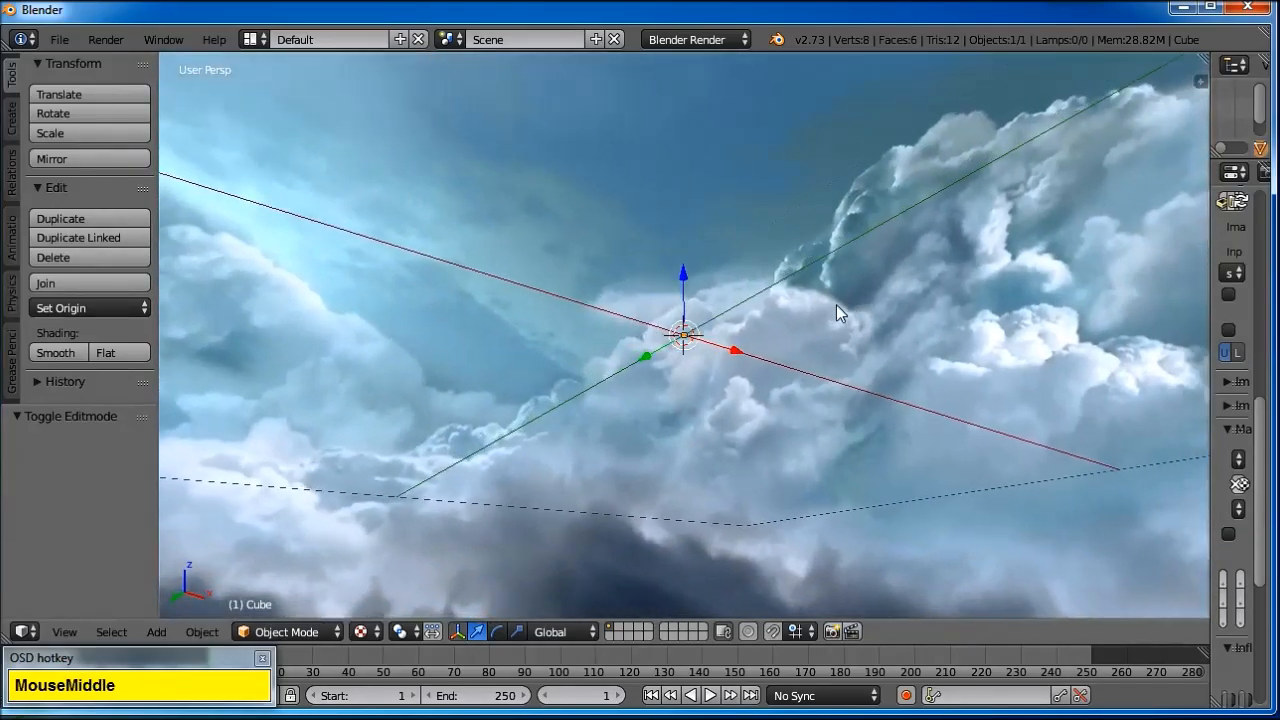
middle_drag(626, 303, 906, 280)
middle_drag(567, 296, 781, 452)
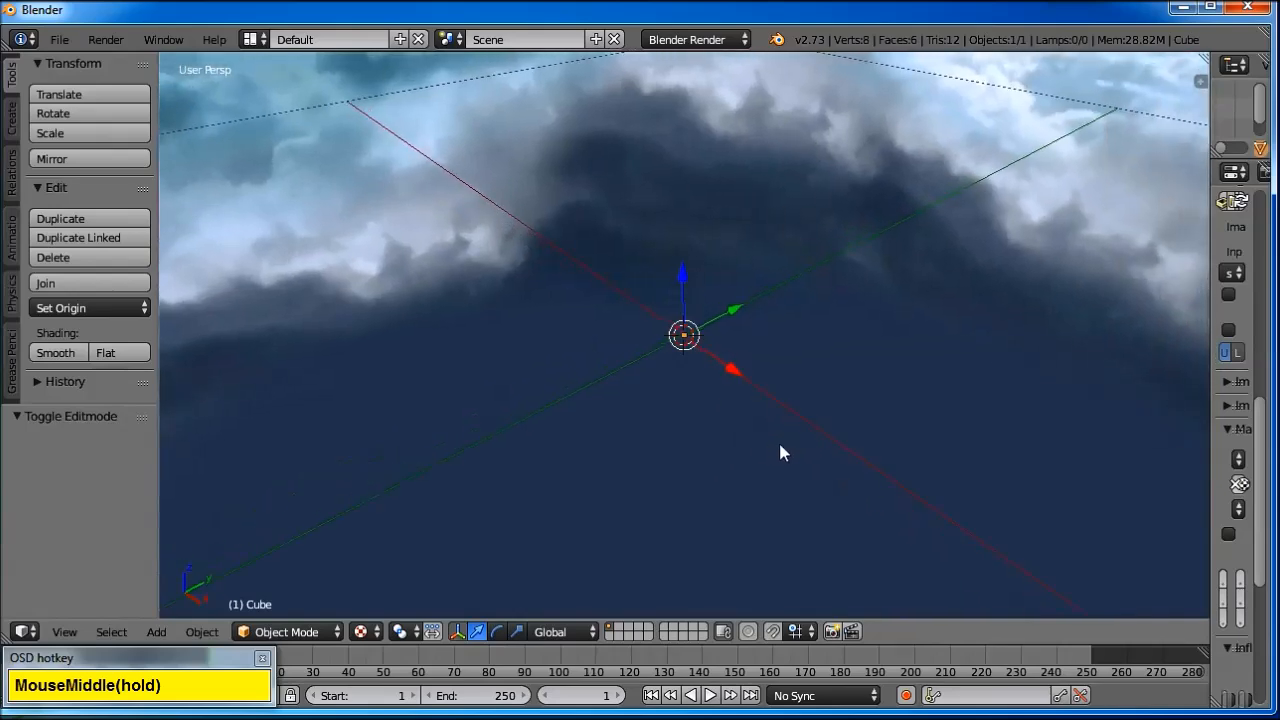
scroll(683, 409, down, 8)
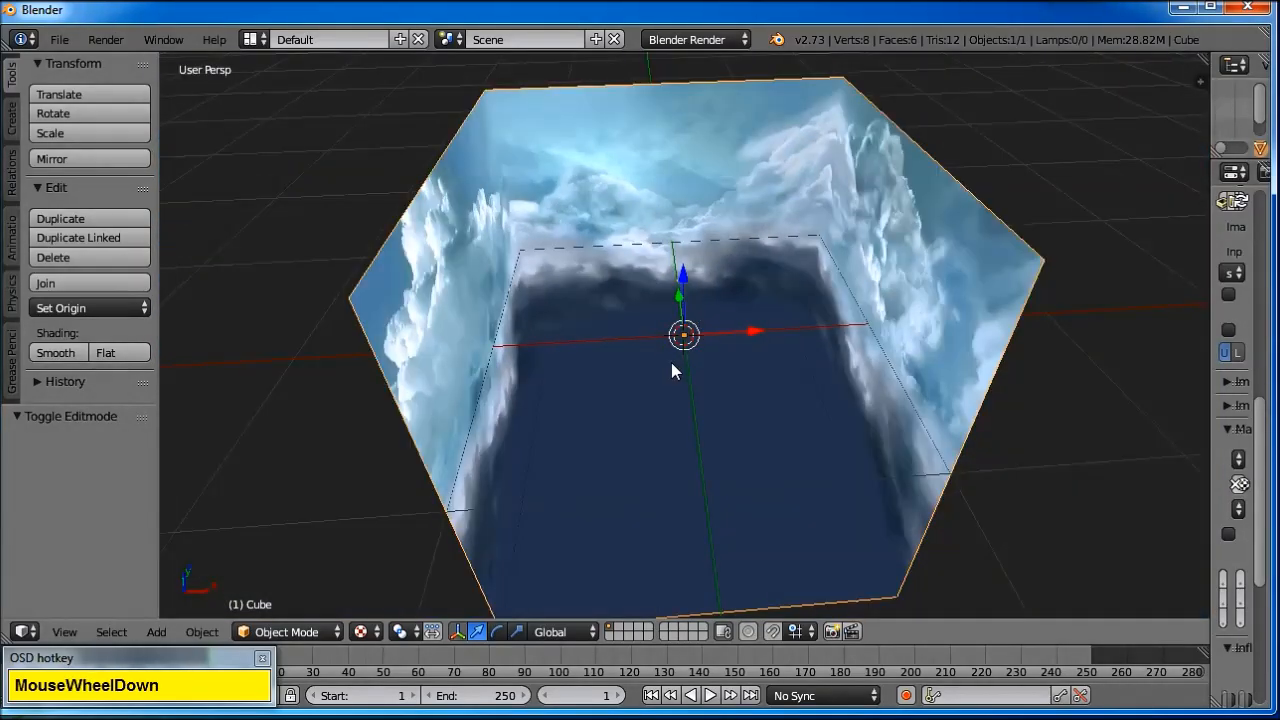